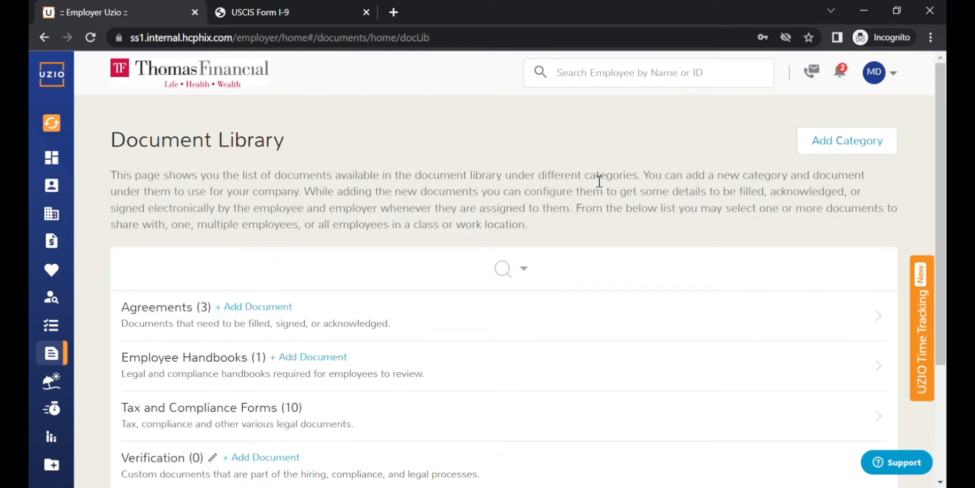
# Add a new document category named "IT Forms" to the Document Library
pyautogui.moveTo(937, 127); pyautogui.dragTo(937, 146)
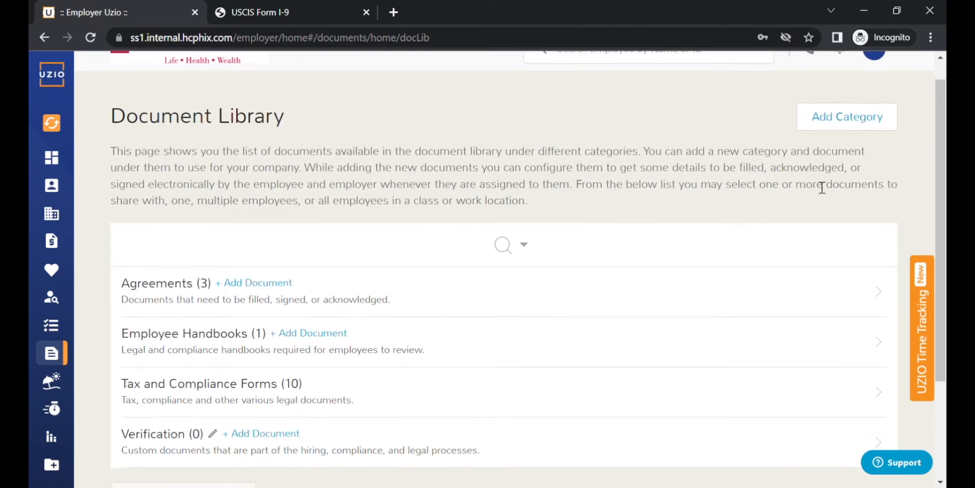
pyautogui.click(836, 119)
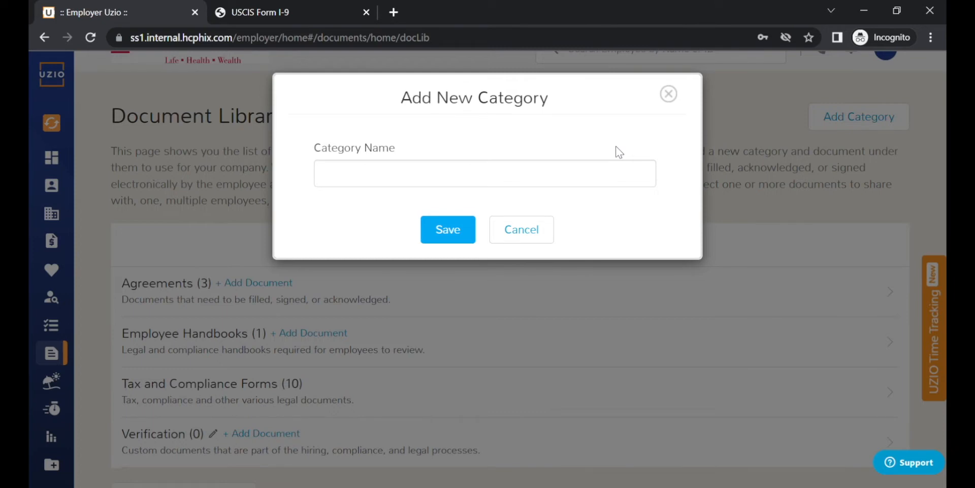
pyautogui.click(602, 176)
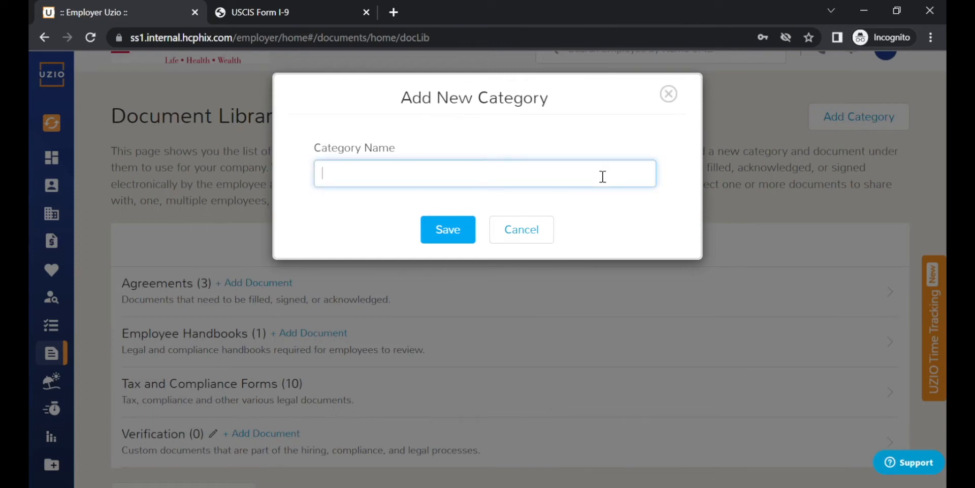
pyautogui.write('IT Forms')
pyautogui.click(429, 235)
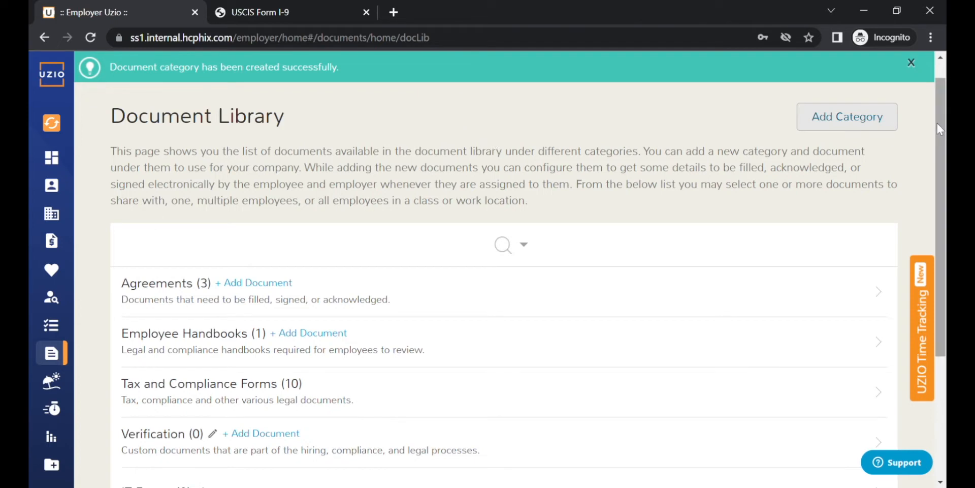
# Rename the IT Forms category to "IT" and save the new name
pyautogui.scroll(-3, 941, 129)
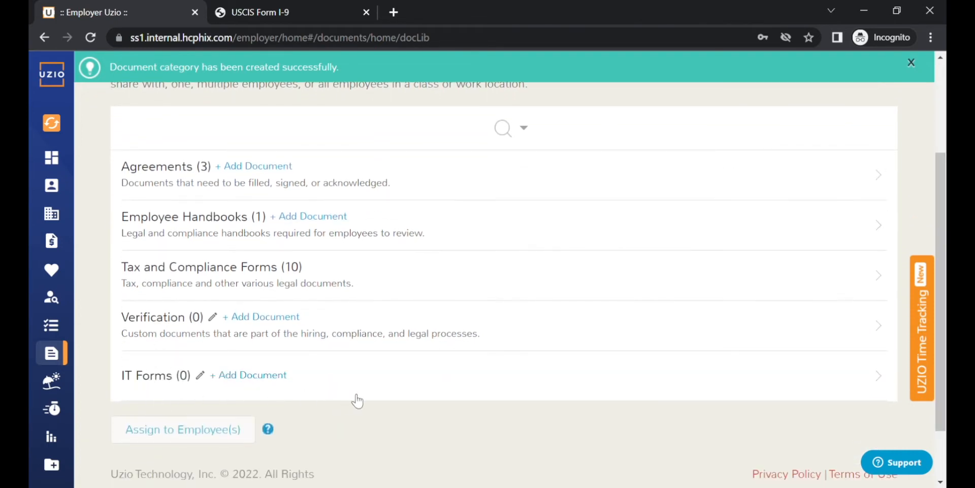
pyautogui.click(201, 376)
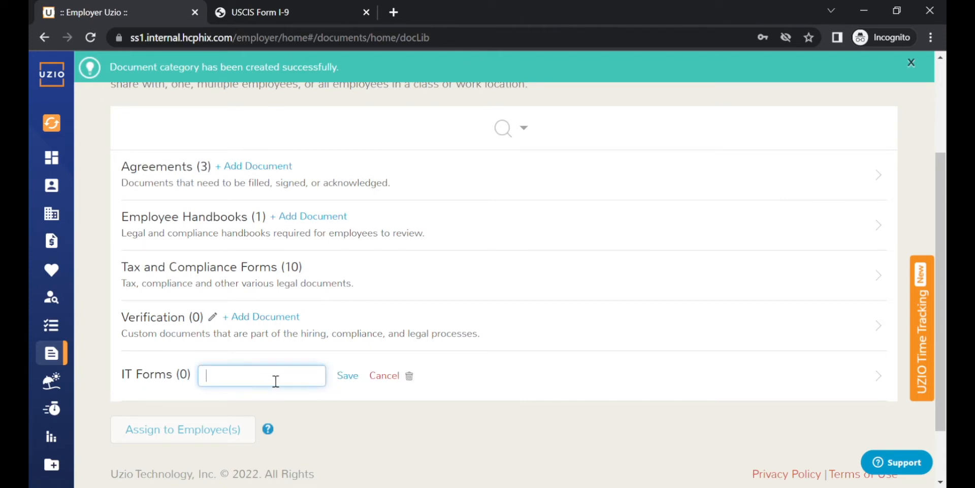
pyautogui.write('IT')
pyautogui.click(356, 380)
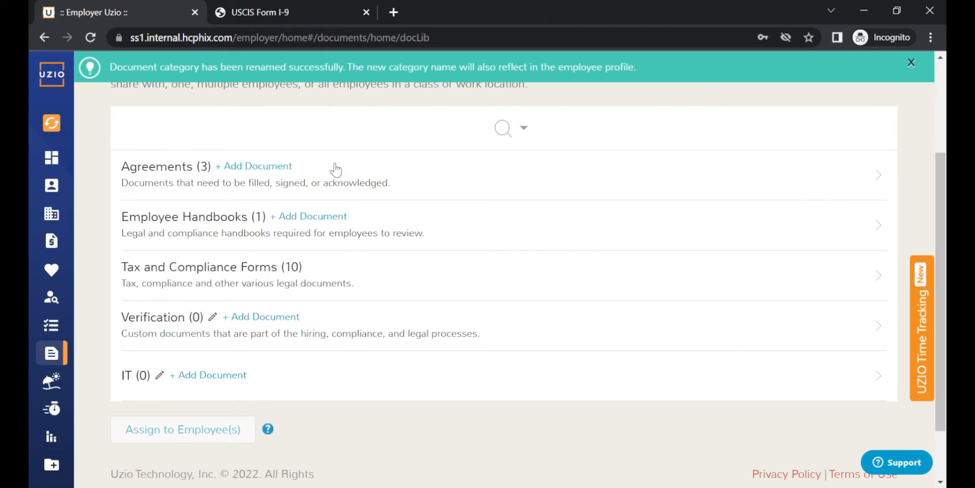
# Start a new document in the Agreements category and preview the sample agreement template, closing the preview when done
pyautogui.click(257, 168)
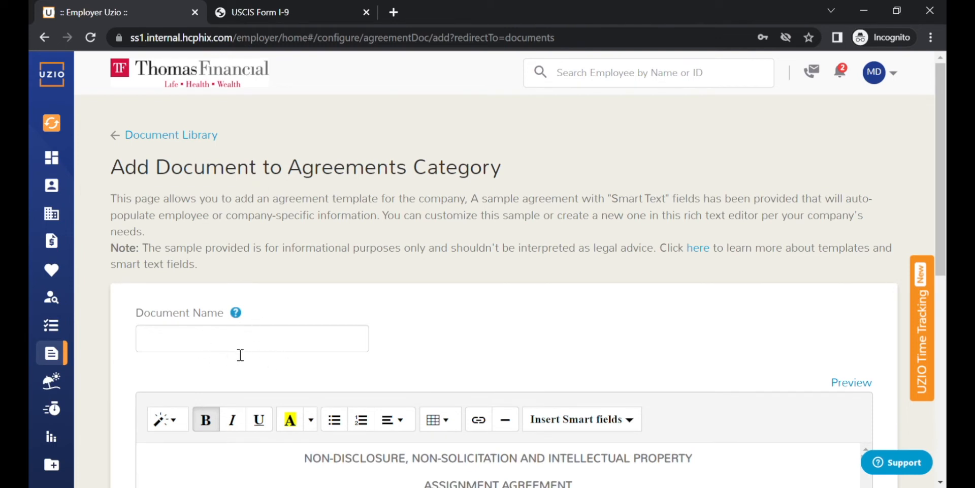
pyautogui.click(237, 339)
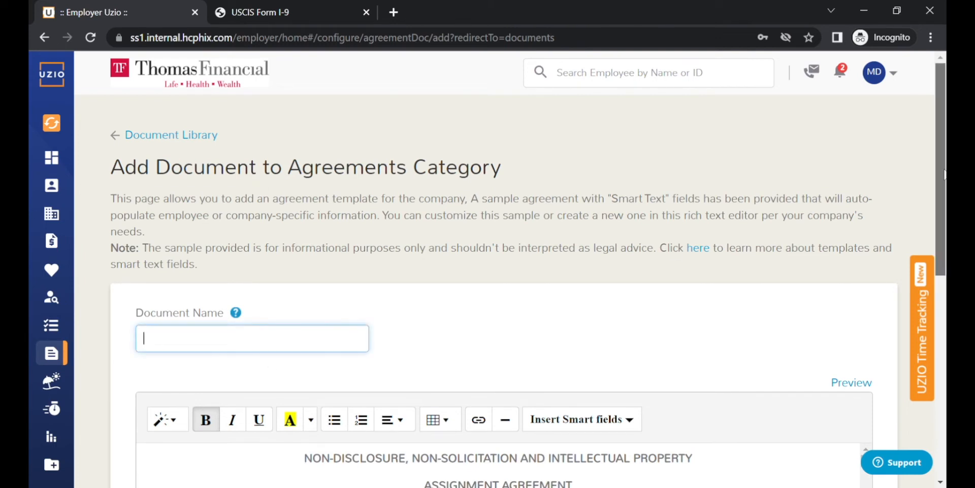
pyautogui.scroll(-5, 922, 283)
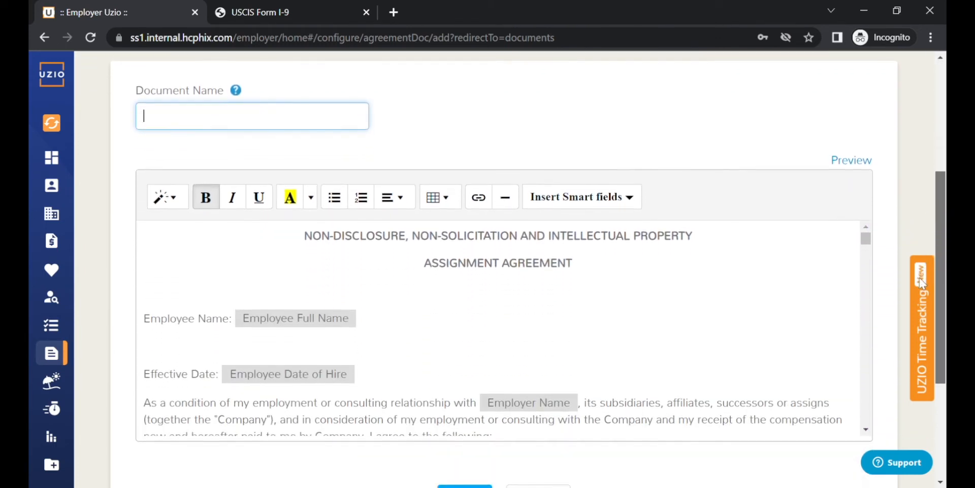
pyautogui.click(851, 161)
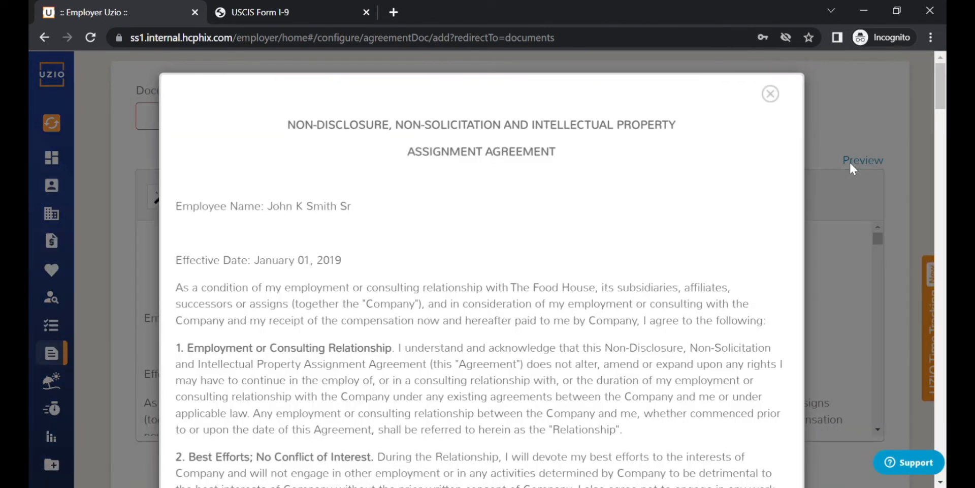
pyautogui.click(770, 95)
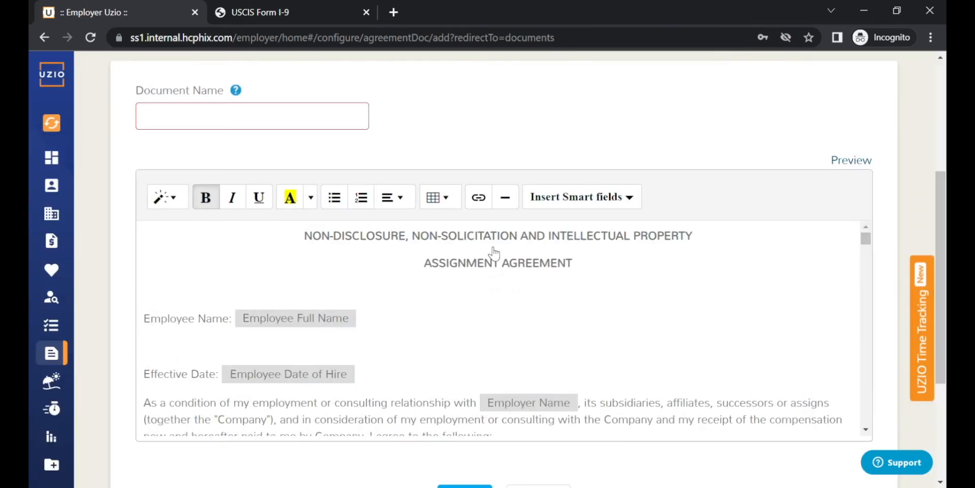
# Name the new agreement document "User Agreement" and save it with the sample text
pyautogui.click(379, 331)
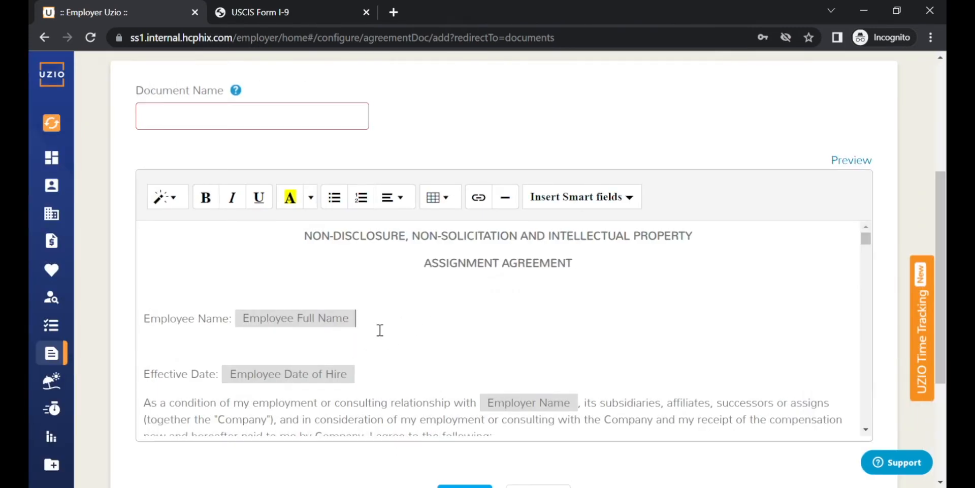
pyautogui.moveTo(946, 239); pyautogui.dragTo(943, 191)
pyautogui.click(310, 224)
pyautogui.write('Us')
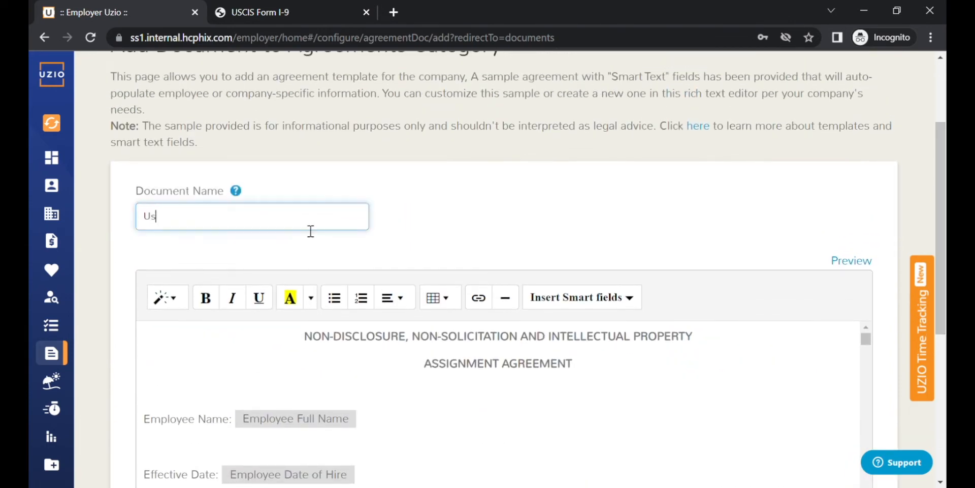
pyautogui.write('er Agreement')
pyautogui.scroll(-5, 491, 329)
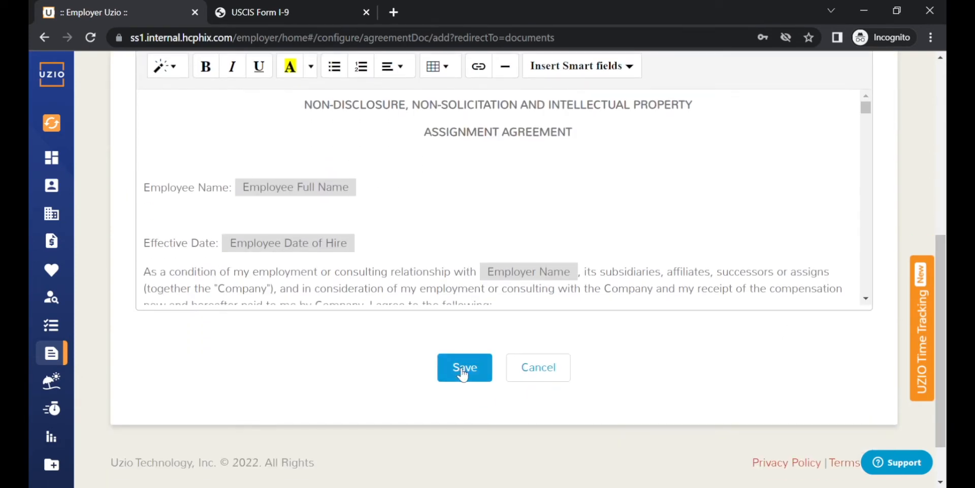
pyautogui.click(462, 372)
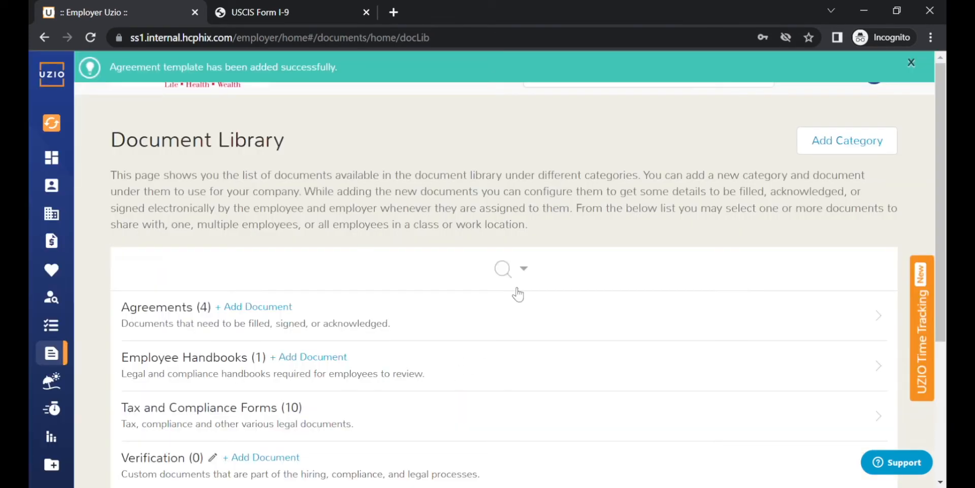
# Expand the Agreements category to check its documents and collapse it again
pyautogui.moveTo(941, 203); pyautogui.dragTo(941, 268)
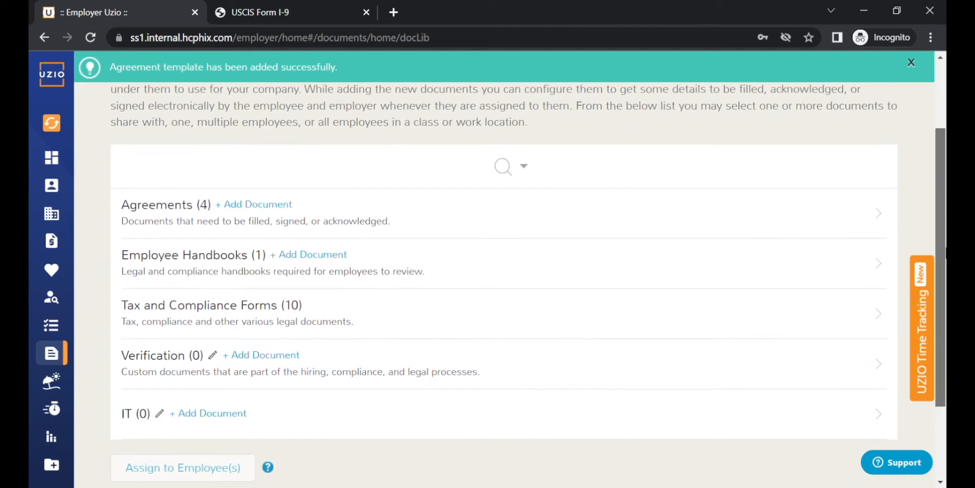
pyautogui.click(503, 204)
pyautogui.click(503, 204)
# Start adding a document to the Employee Handbooks category using the Upload Employee Handbook option
pyautogui.click(311, 255)
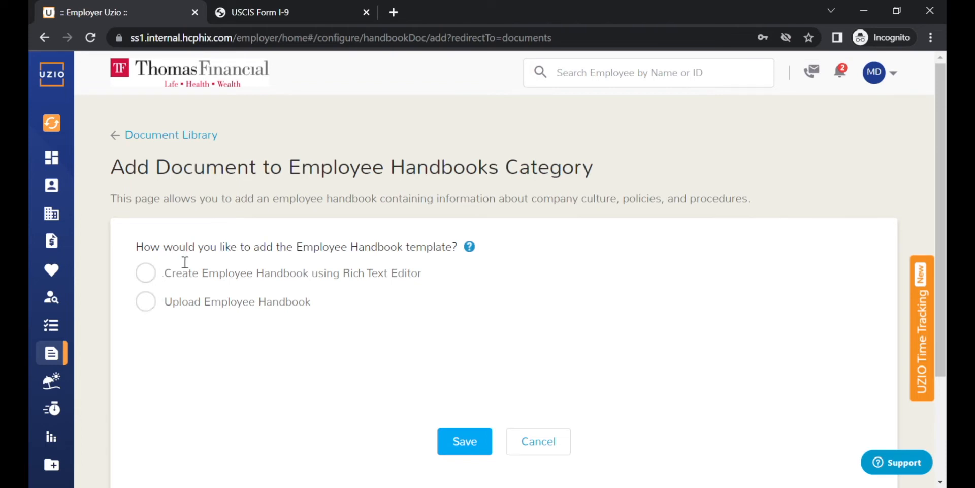
pyautogui.click(146, 301)
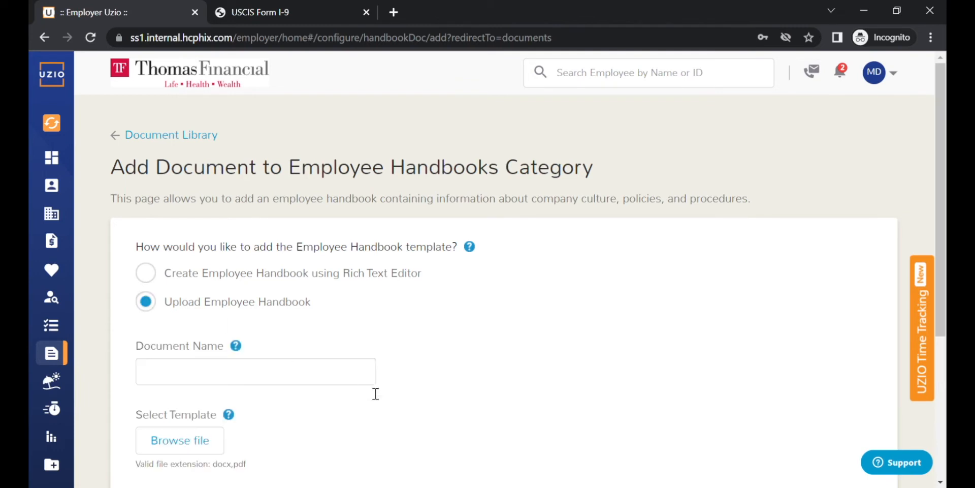
pyautogui.moveTo(942, 208); pyautogui.dragTo(944, 277)
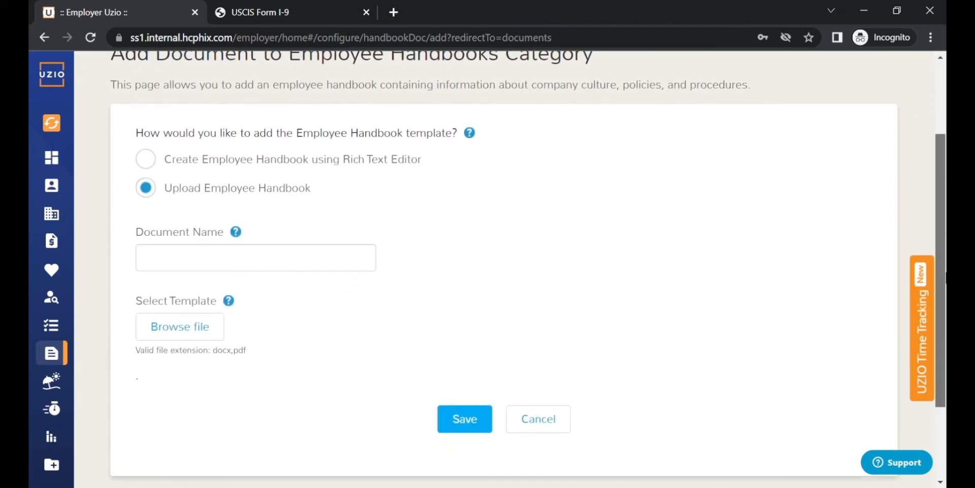
pyautogui.click(316, 260)
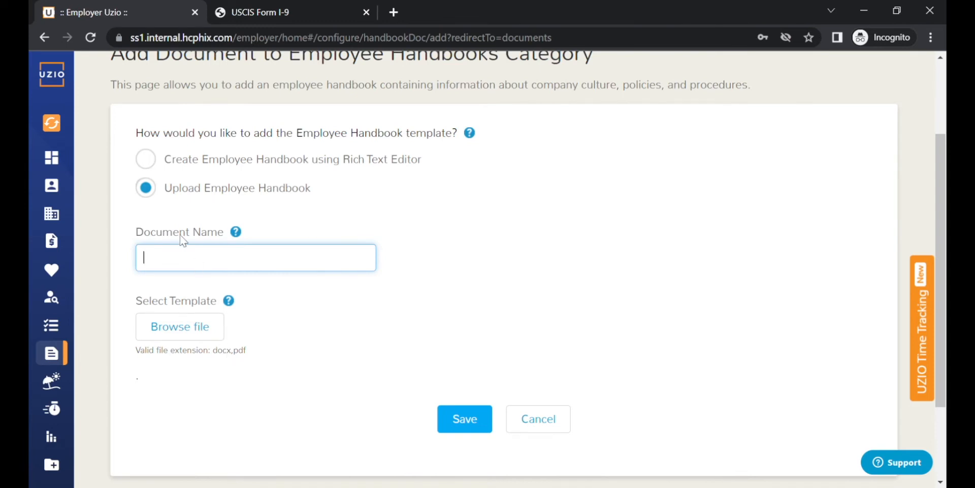
# Switch the handbook to the Rich Text Editor option, name it "User" and enter "Hi" as its text
pyautogui.click(147, 163)
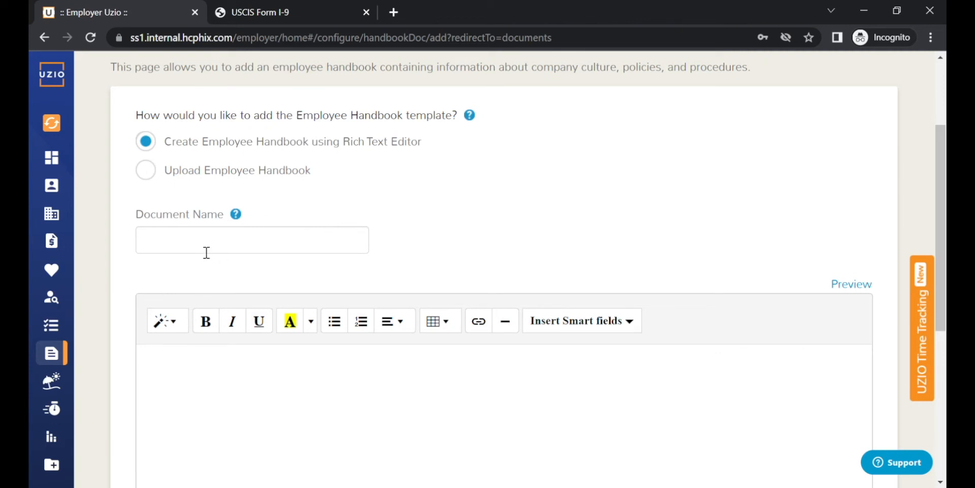
pyautogui.click(235, 245)
pyautogui.write('User')
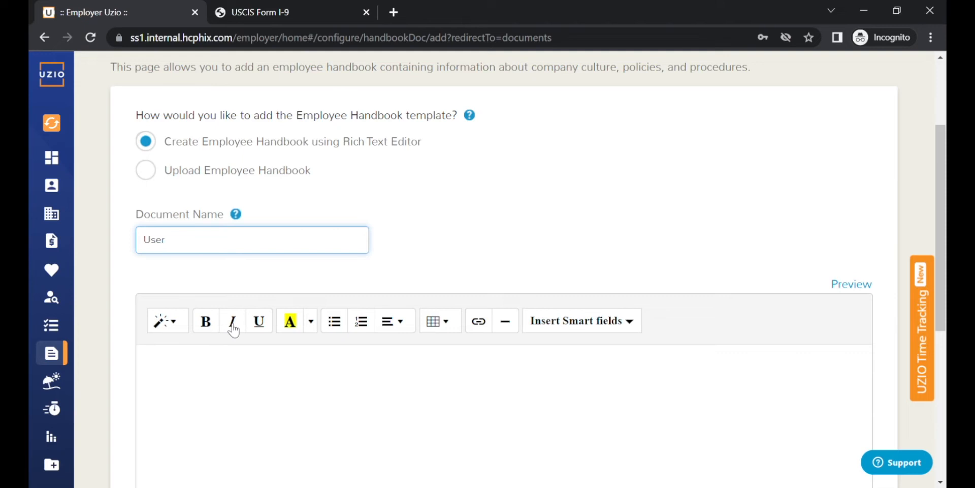
pyautogui.click(228, 373)
pyautogui.write('Hi')
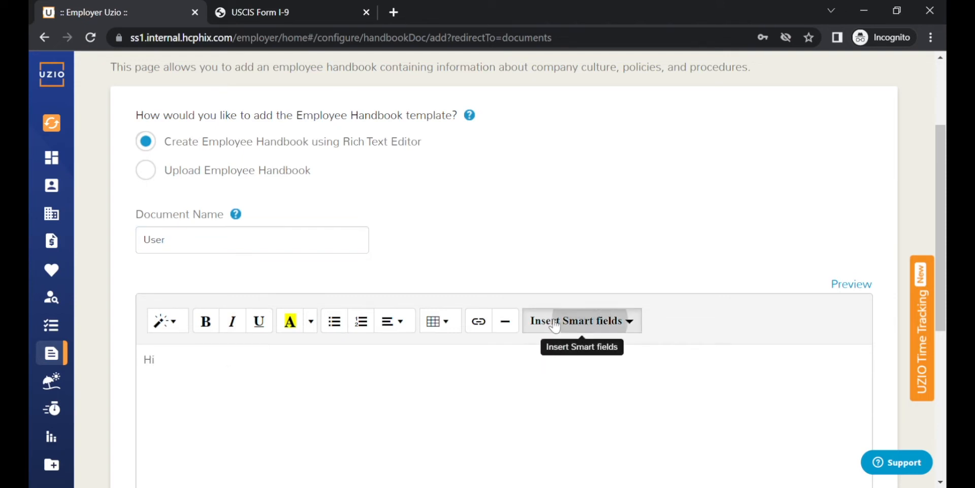
# Preview the handbook document and close the preview
pyautogui.moveTo(945, 261)
pyautogui.mouseDown()
pyautogui.moveTo(944, 376)
pyautogui.moveTo(944, 275)
pyautogui.mouseUp()
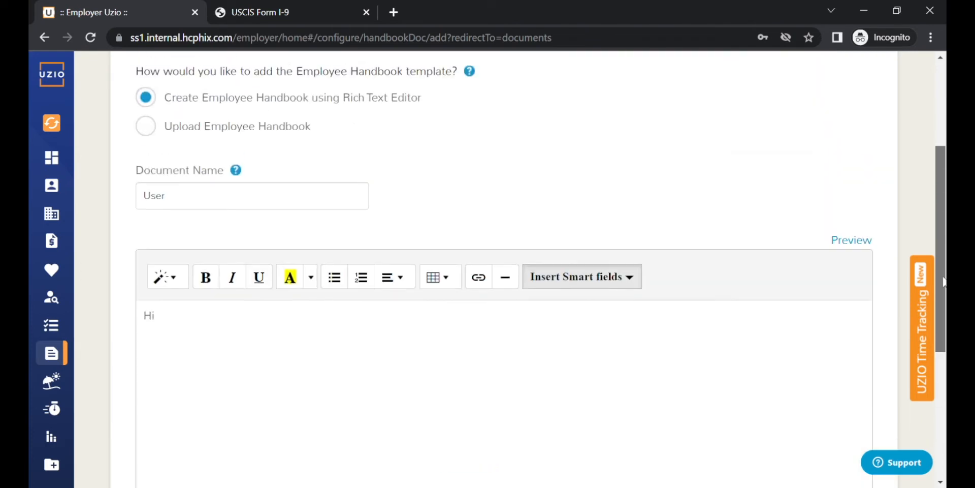
pyautogui.click(851, 245)
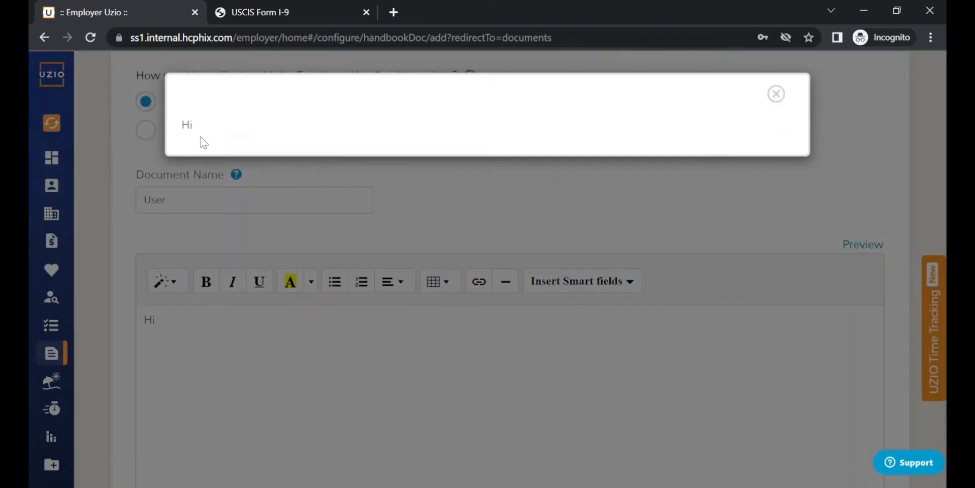
pyautogui.click(781, 98)
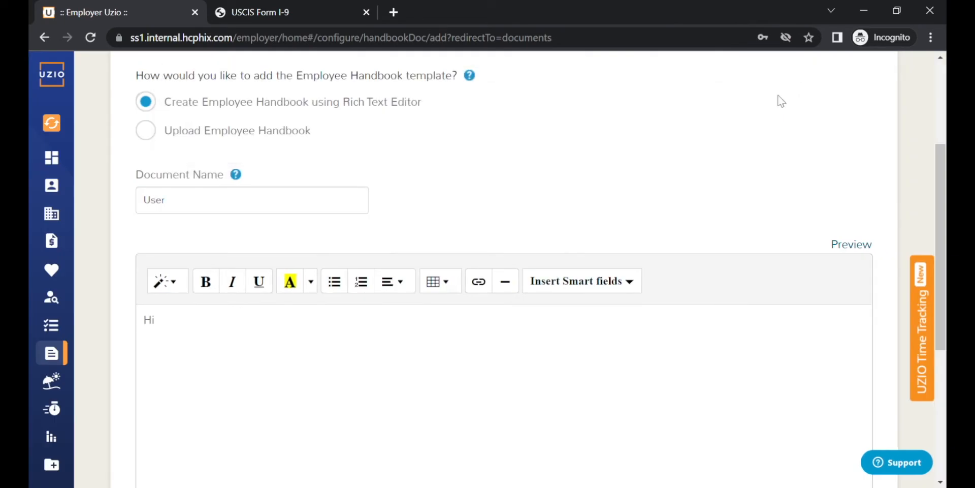
# Clear the handbook's text and cancel adding the document to return to the Document Library
pyautogui.moveTo(178, 333); pyautogui.dragTo(108, 326)
pyautogui.press('BackSpace')
pyautogui.scroll(-4, 543, 405)
pyautogui.click(542, 404)
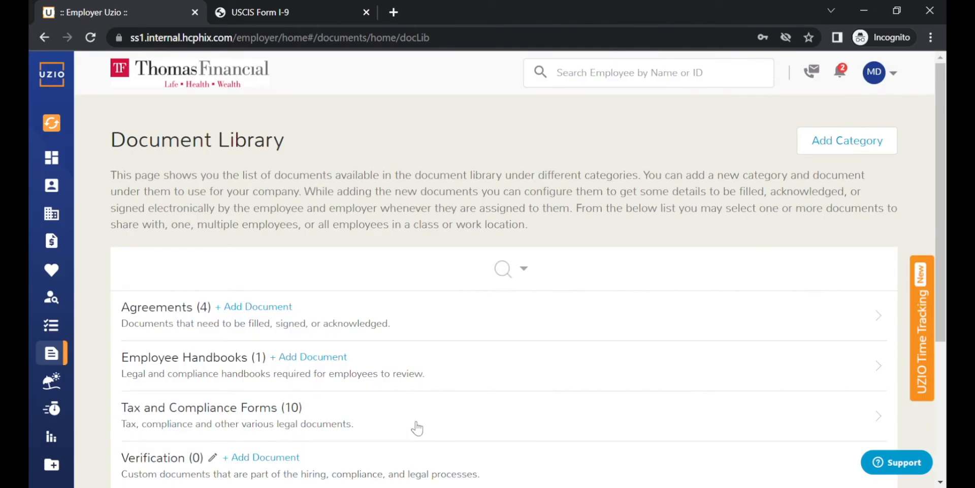
# Search the document library for "User", expand the matching Agreements category, and close the search
pyautogui.moveTo(945, 178); pyautogui.dragTo(943, 243)
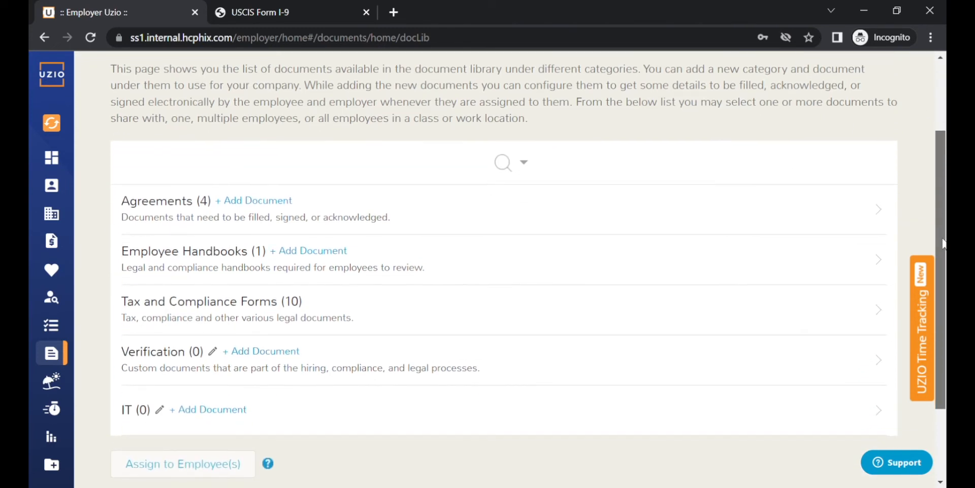
pyautogui.click(511, 168)
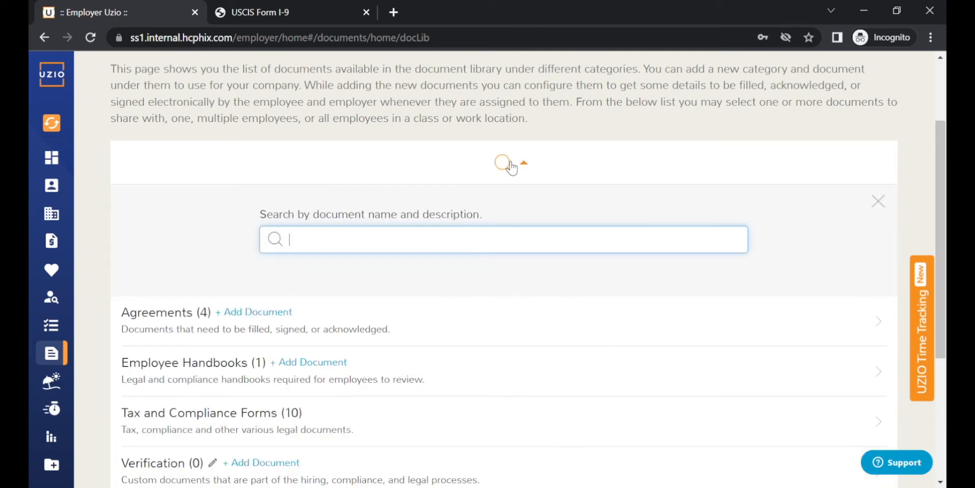
pyautogui.write('User')
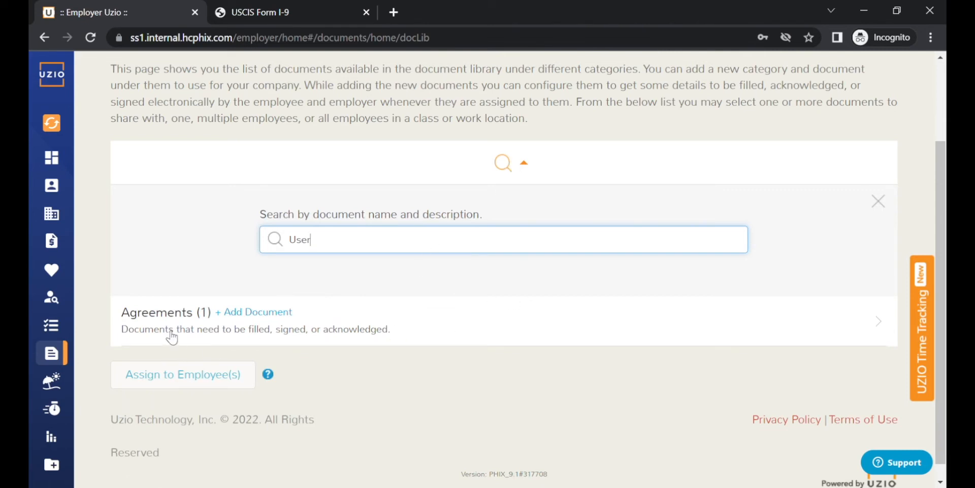
pyautogui.click(510, 310)
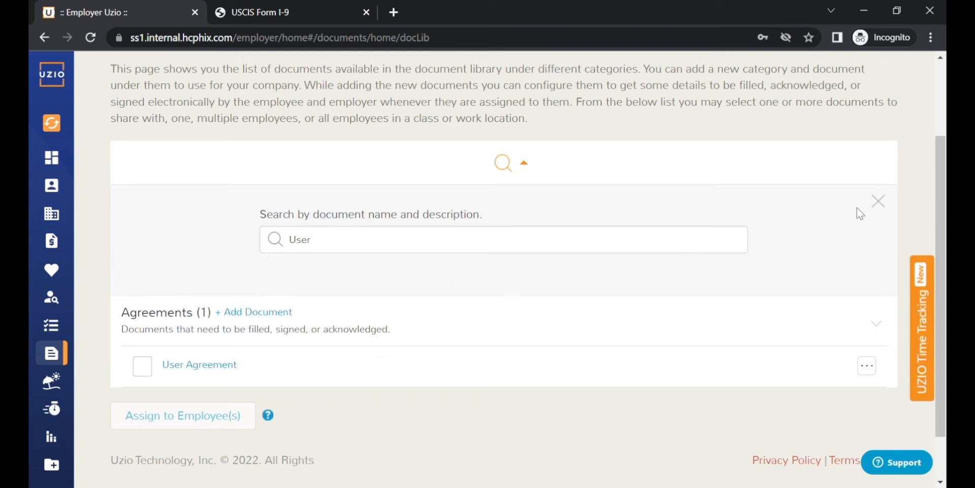
pyautogui.click(878, 201)
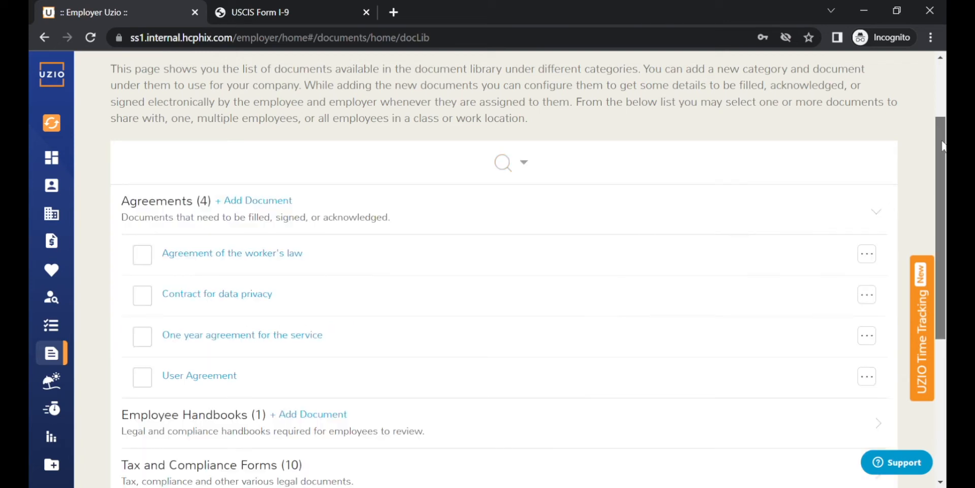
# Select "Agreement of the worker's law" under Agreements and the I-9 form under Tax and Compliance Forms
pyautogui.scroll(-4, 783, 227)
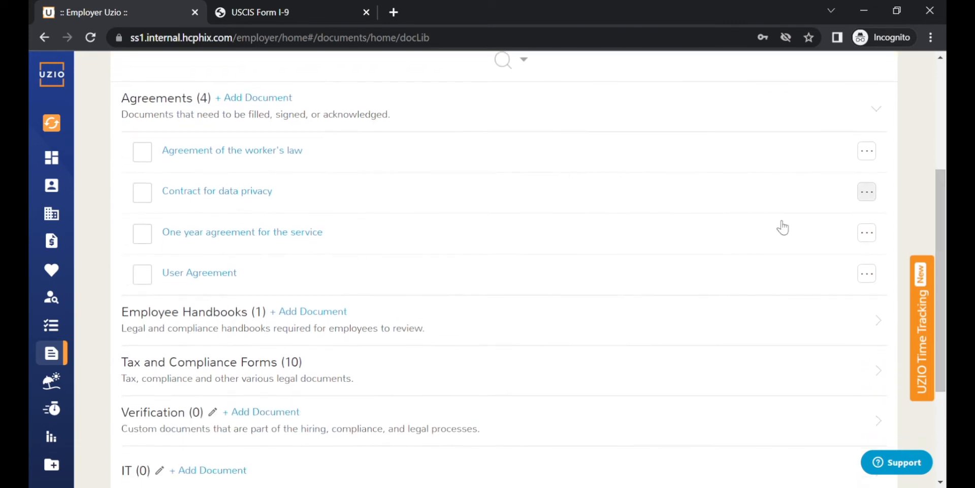
pyautogui.click(144, 159)
pyautogui.scroll(-3, 609, 229)
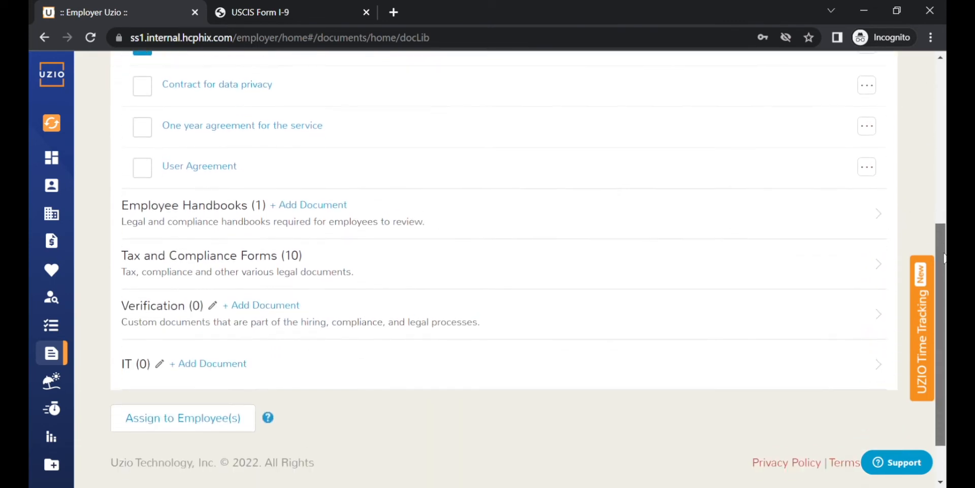
pyautogui.click(314, 231)
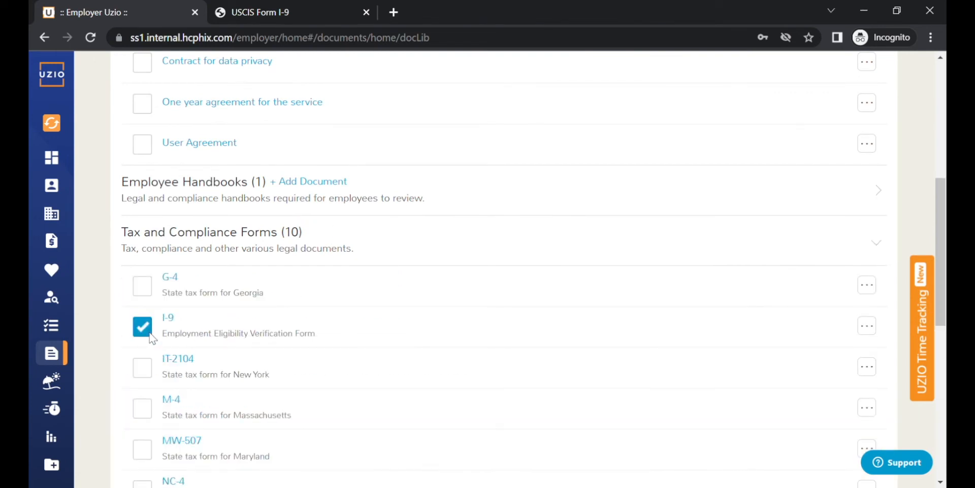
pyautogui.scroll(-7, 937, 259)
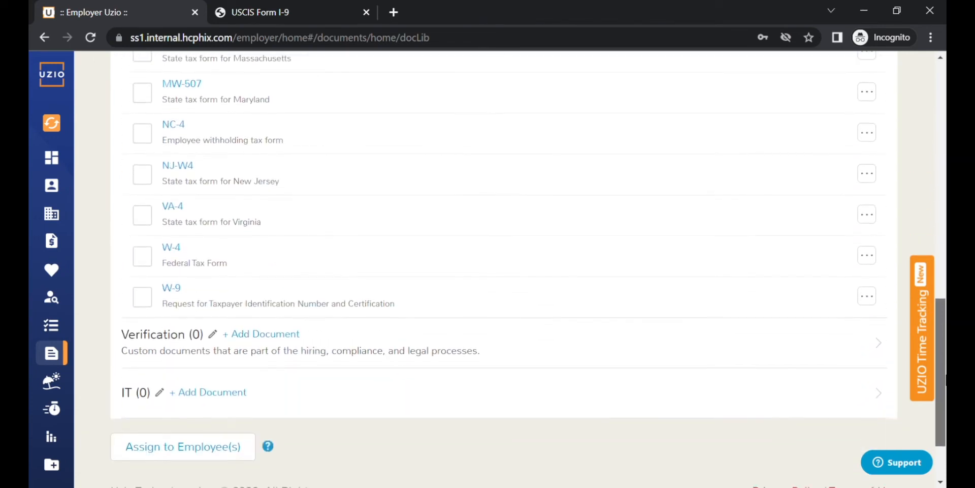
pyautogui.scroll(-2, 939, 366)
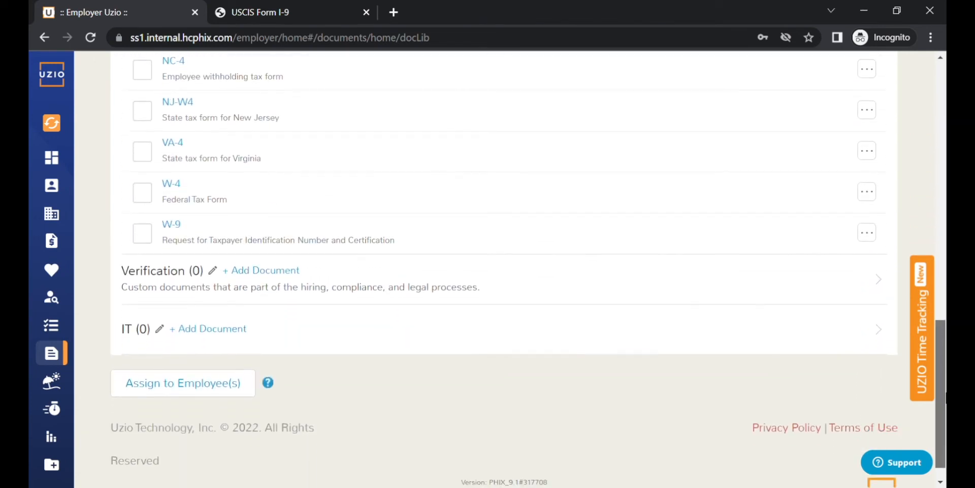
# Assign the selected documents to ALL recipients with due date 06/13/2022, keep the submission notification enabled, and share them
pyautogui.click(206, 374)
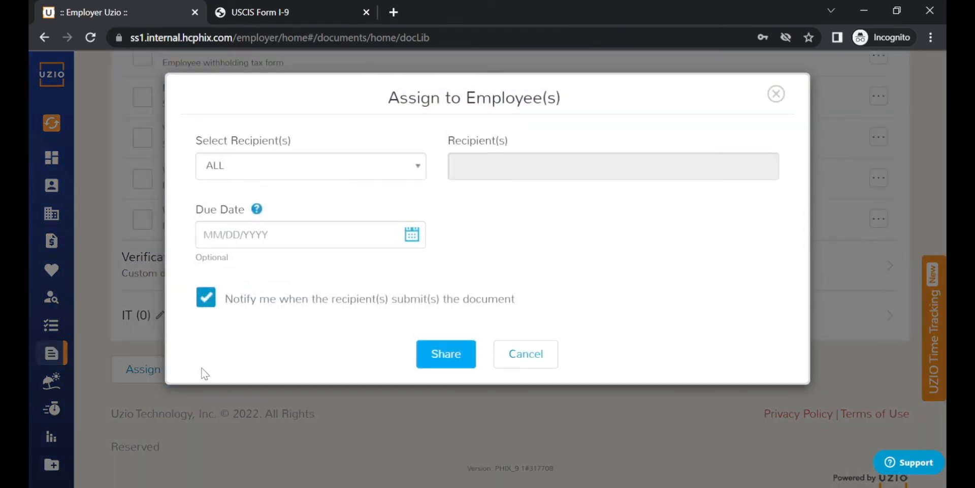
pyautogui.click(409, 170)
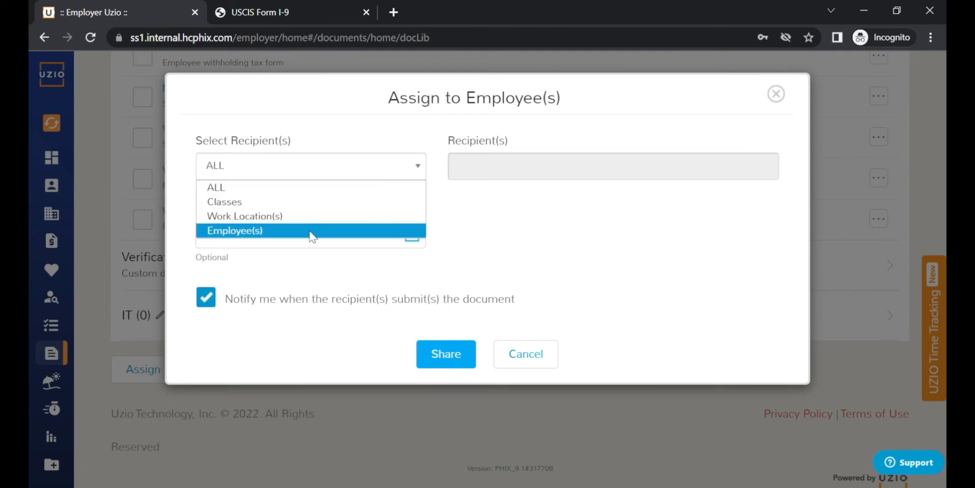
pyautogui.click(307, 188)
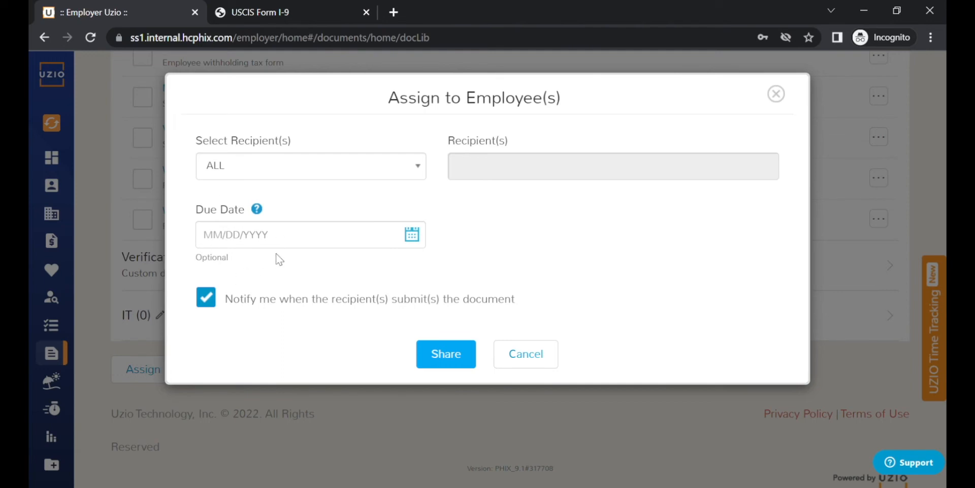
pyautogui.click(411, 234)
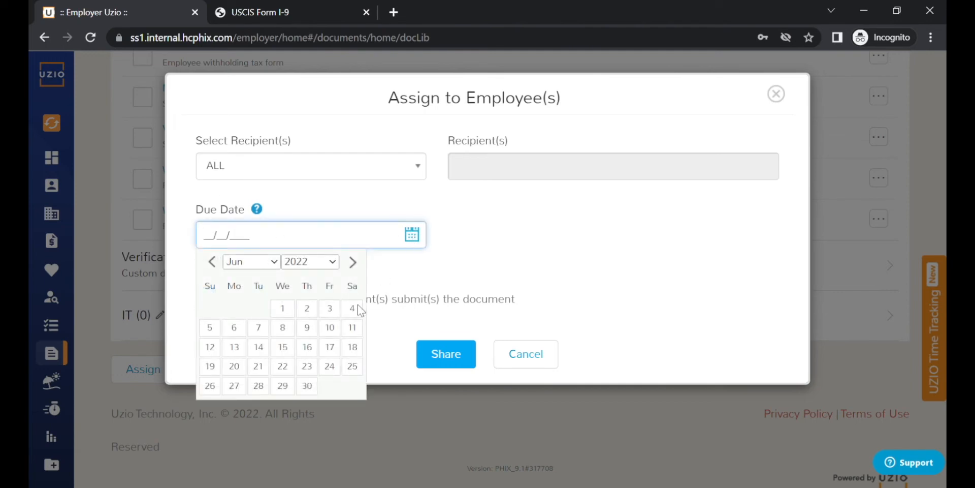
pyautogui.click(237, 346)
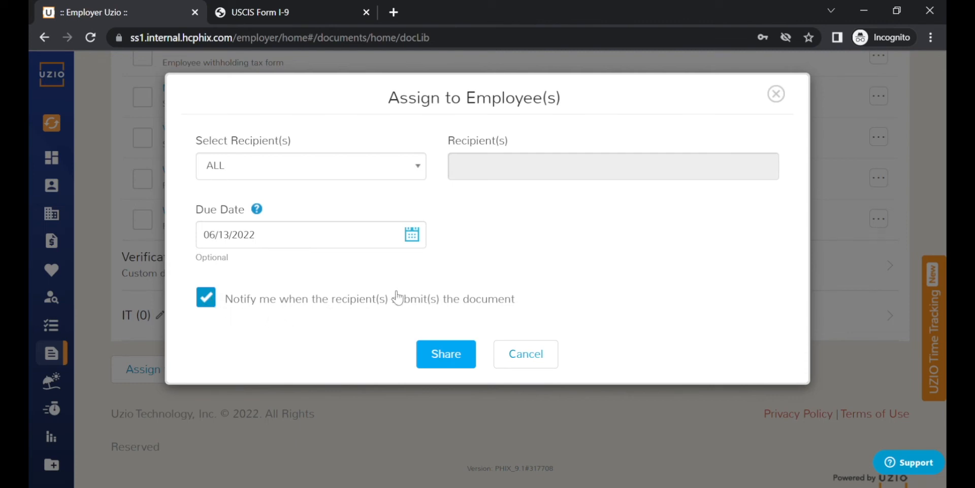
pyautogui.doubleClick(209, 295)
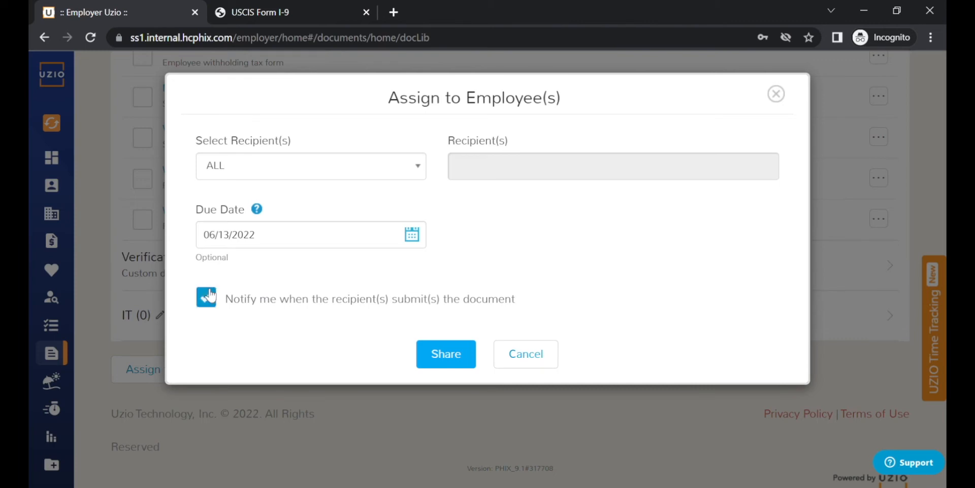
pyautogui.click(439, 355)
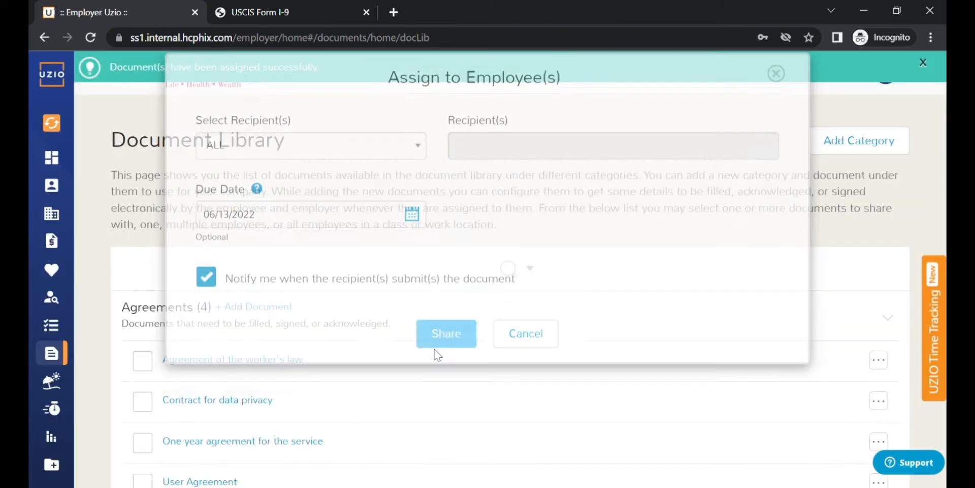
# Go to the Employees Document page and open the employee status details of "Agreement of the worker's law" under Agreements
pyautogui.moveTo(944, 134); pyautogui.dragTo(937, 109)
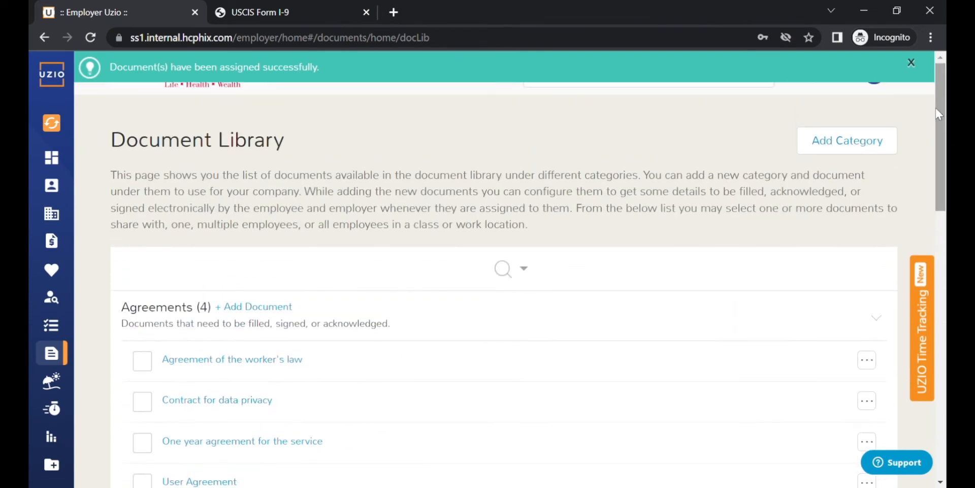
pyautogui.moveTo(127, 348)
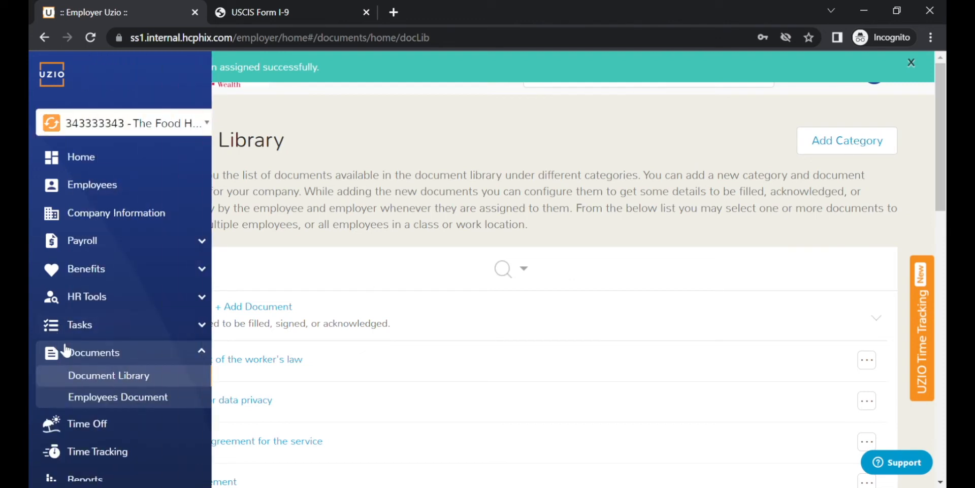
pyautogui.click(121, 397)
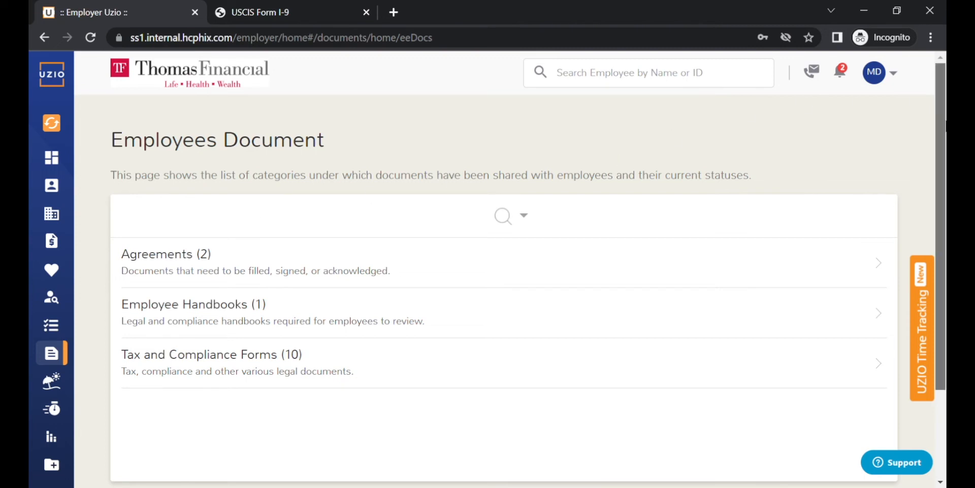
pyautogui.scroll(-2, 774, 198)
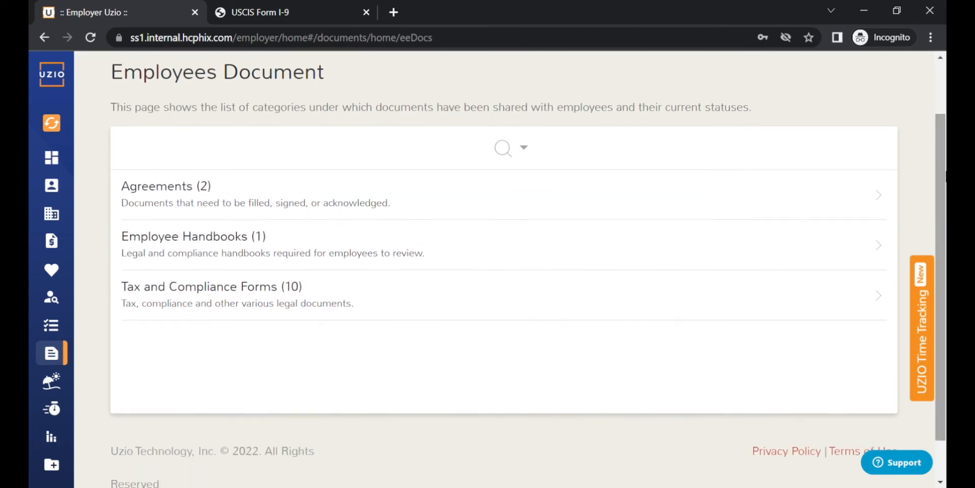
pyautogui.click(805, 204)
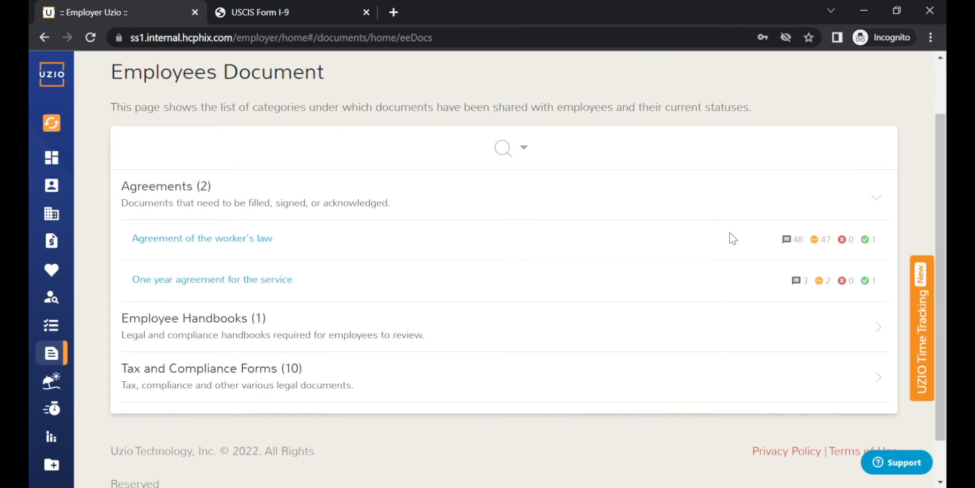
pyautogui.moveTo(793, 244)
pyautogui.click(223, 240)
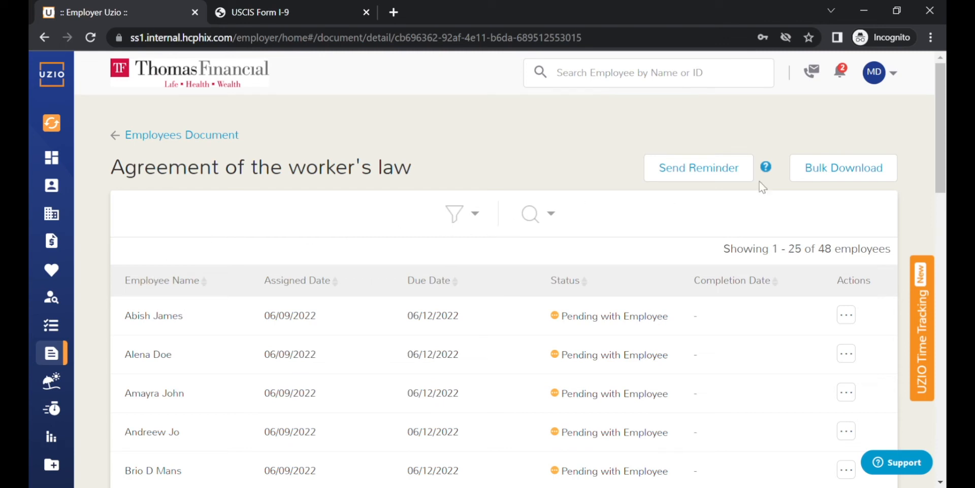
# Review the employee list for the agreement and send a reminder to the employees
pyautogui.moveTo(936, 175); pyautogui.dragTo(941, 108)
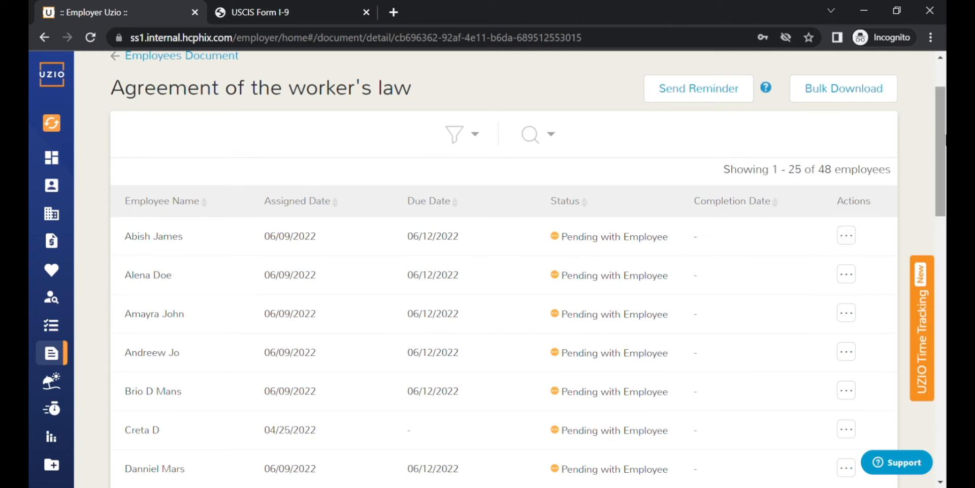
pyautogui.scroll(2, 685, 124)
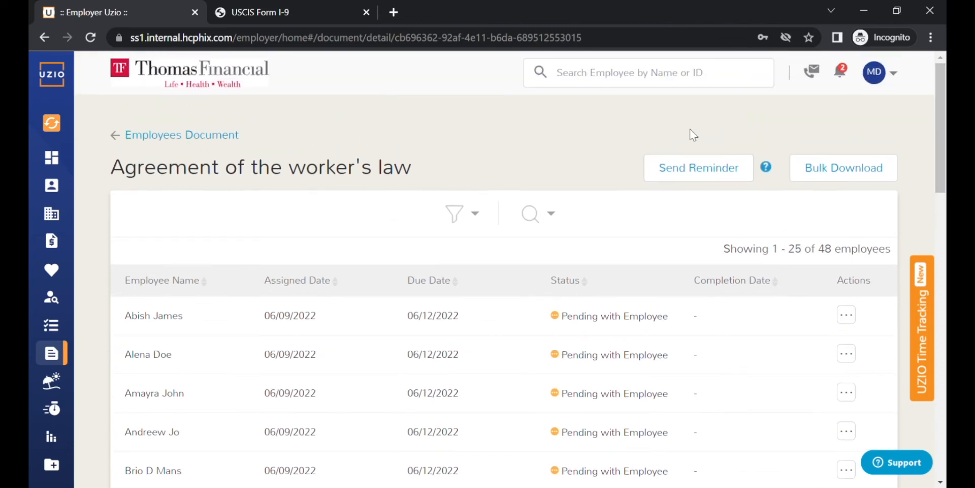
pyautogui.click(692, 169)
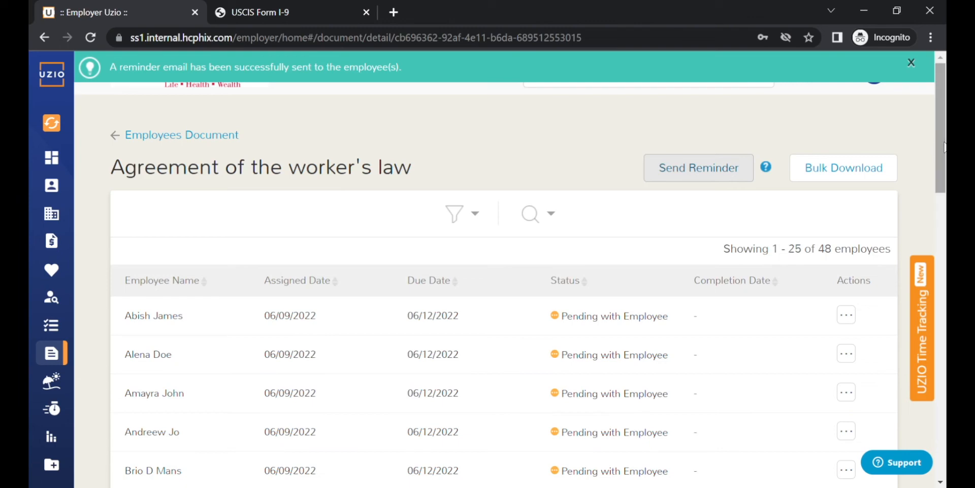
# Bulk download All Completed Documents for the agreement with the All Time range
pyautogui.click(826, 182)
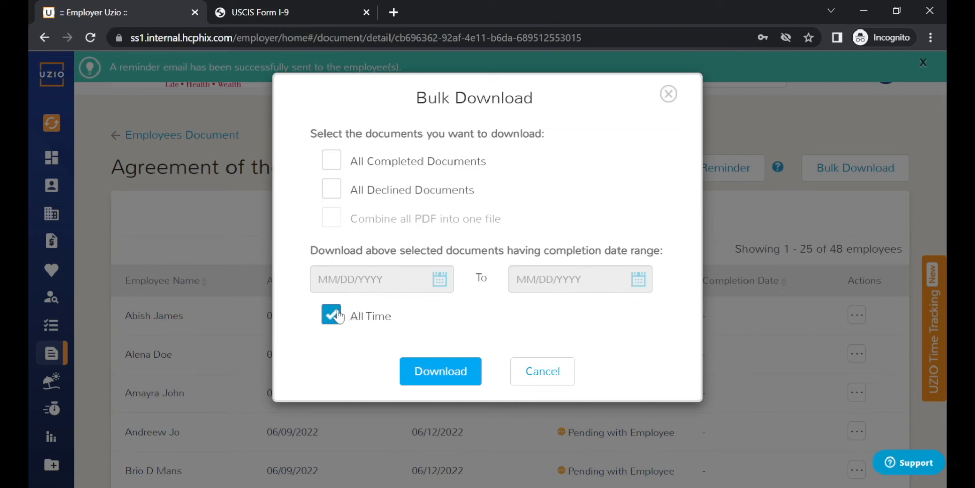
pyautogui.click(332, 168)
pyautogui.click(457, 375)
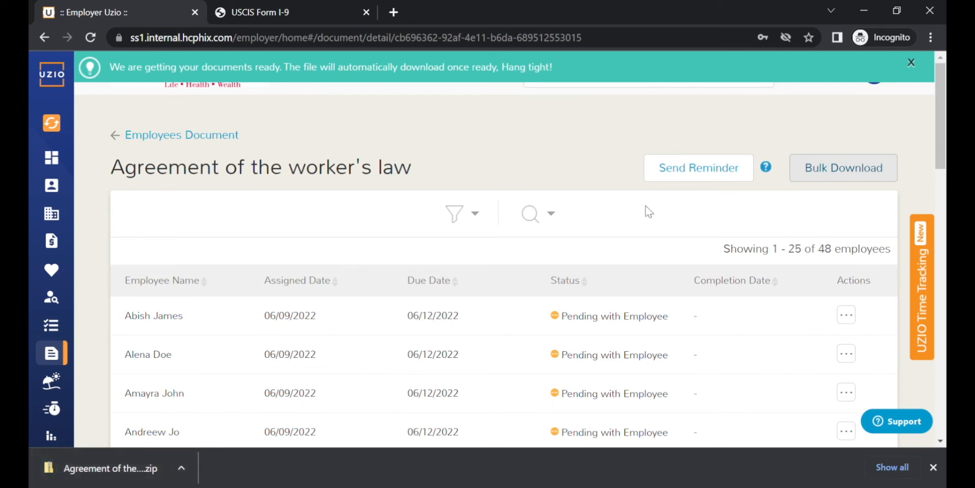
# View the actions available for the first employee in the agreement's list, then close them without choosing one
pyautogui.moveTo(943, 86); pyautogui.dragTo(937, 105)
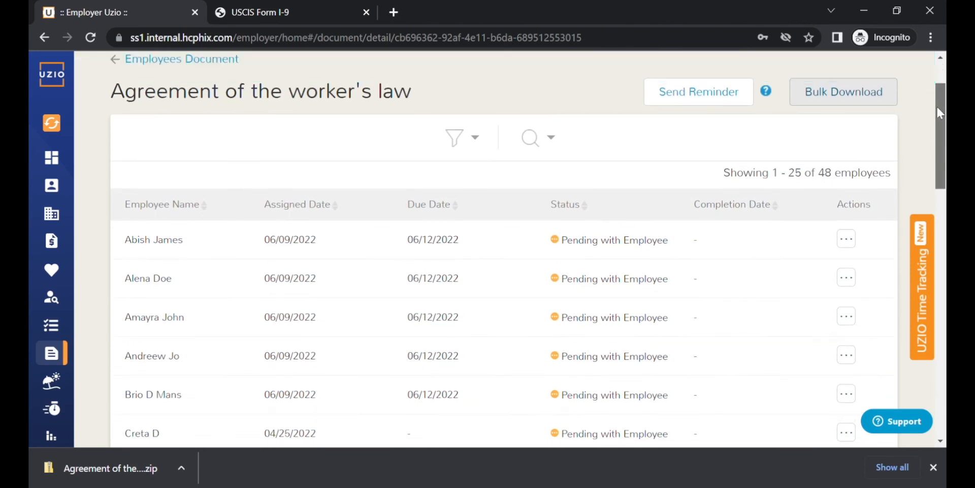
pyautogui.scroll(-1, 937, 105)
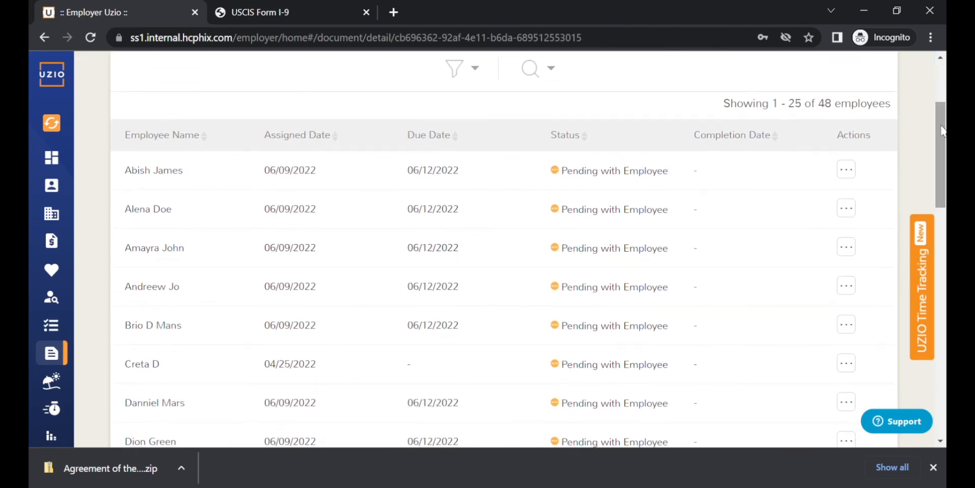
pyautogui.click(847, 170)
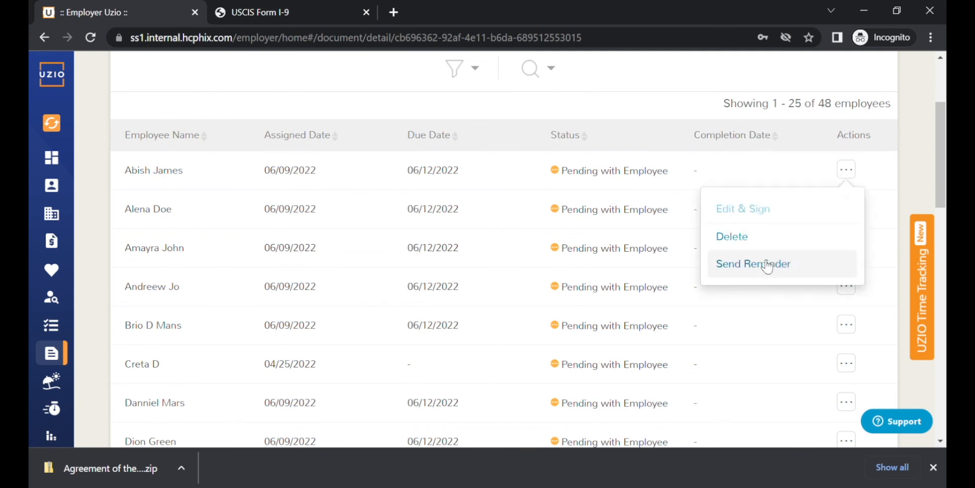
pyautogui.click(793, 174)
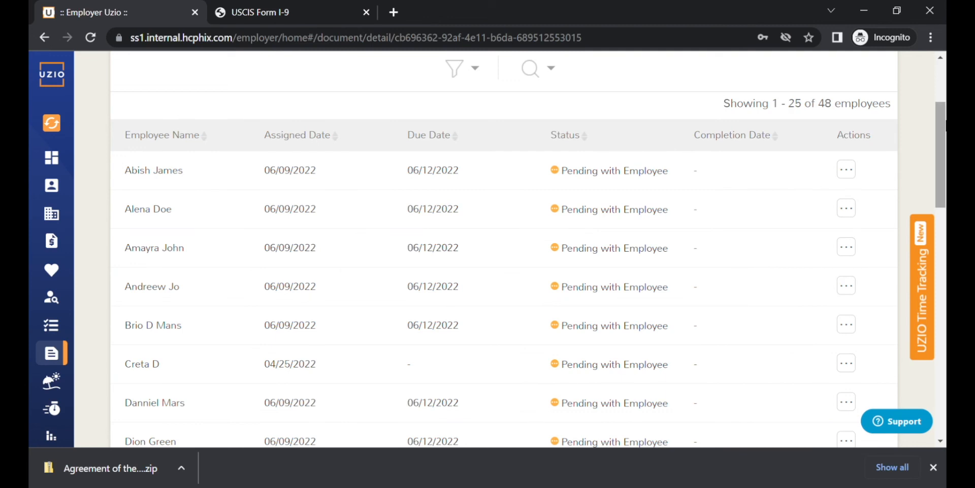
pyautogui.moveTo(939, 146); pyautogui.dragTo(929, 59)
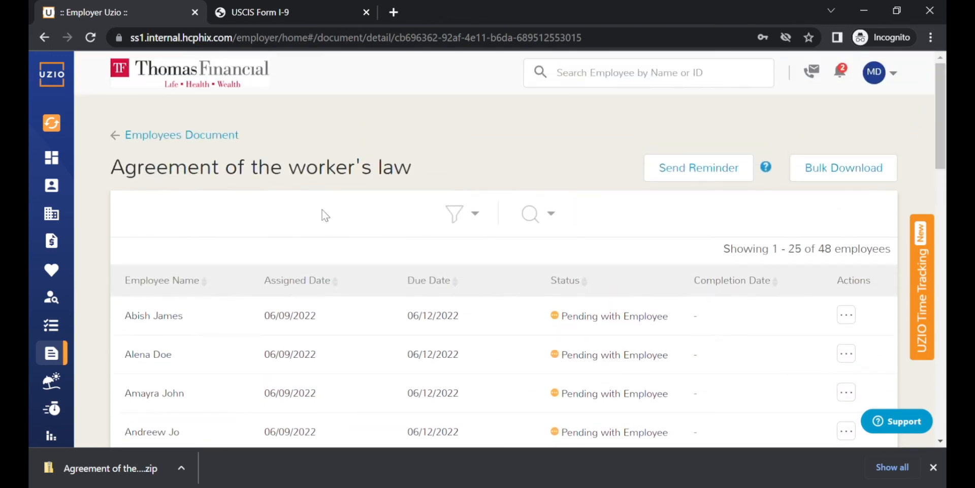
# Go to the Employees list and open the profile of the sixth listed employee
pyautogui.moveTo(50, 351)
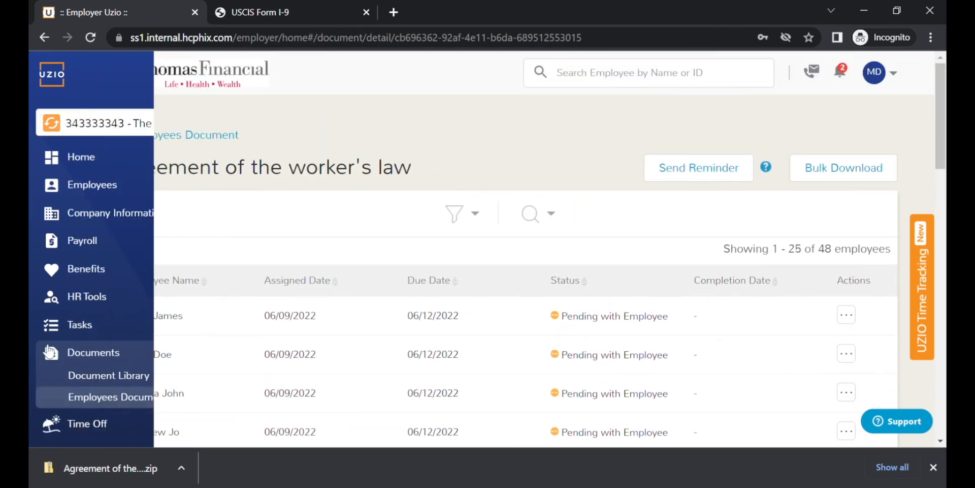
pyautogui.click(99, 186)
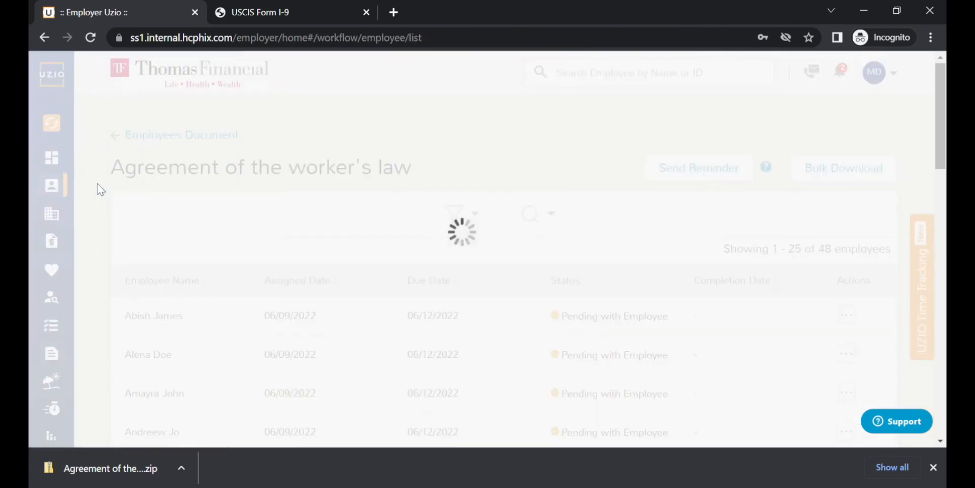
pyautogui.moveTo(945, 125); pyautogui.dragTo(945, 173)
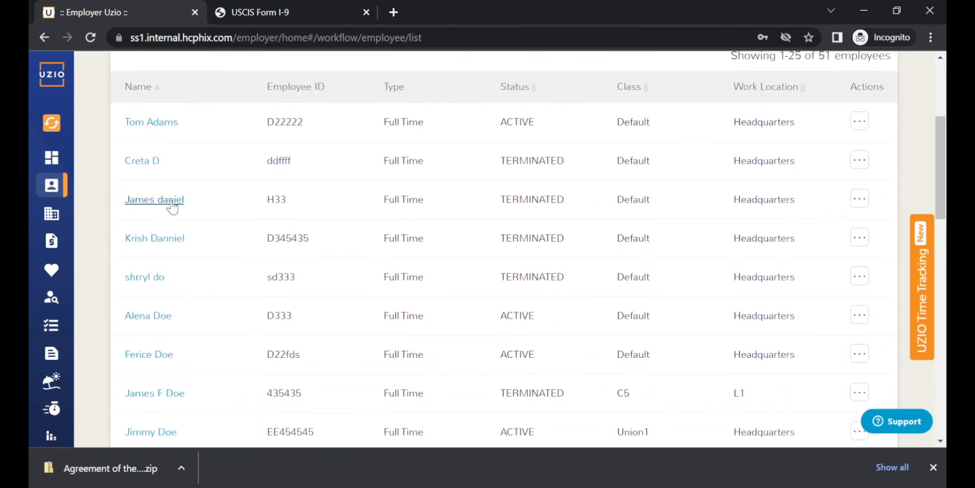
pyautogui.click(147, 315)
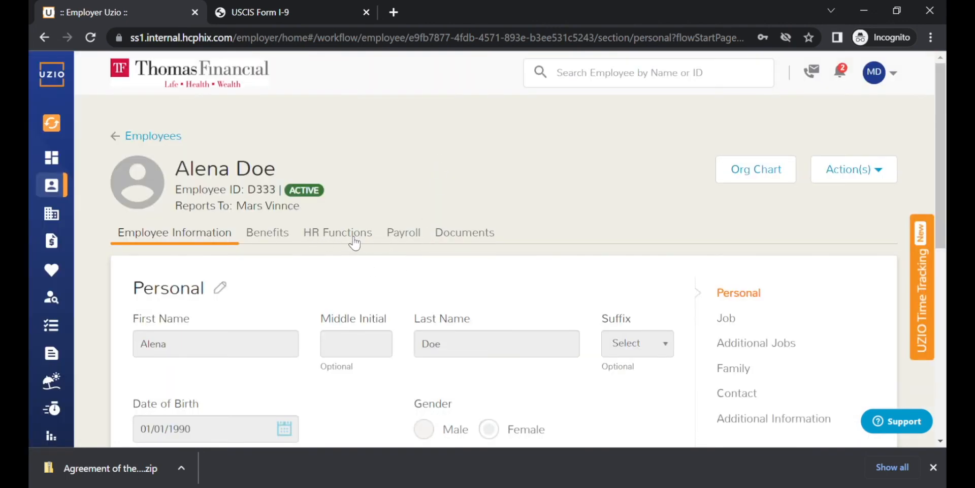
# Show the employee's Documents section and expand its Agreements category to view the assigned document's status
pyautogui.click(493, 228)
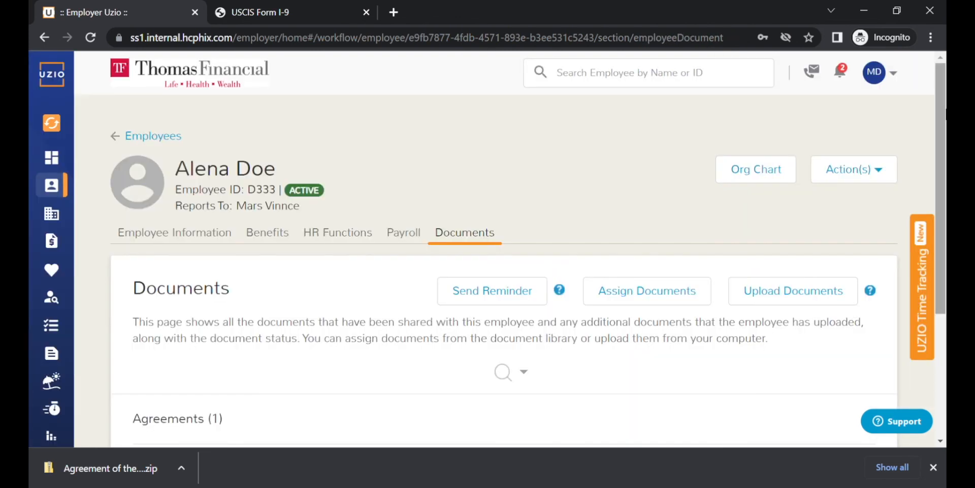
pyautogui.scroll(-3, 503, 249)
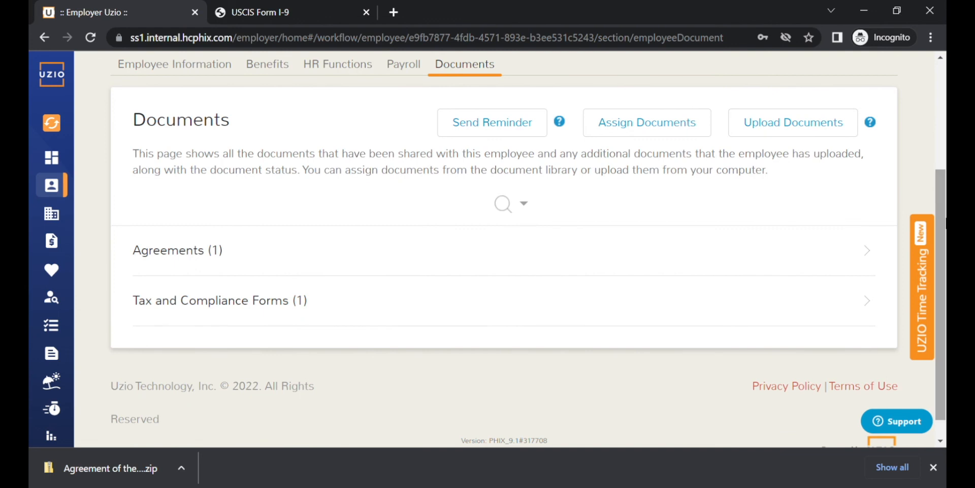
pyautogui.click(601, 251)
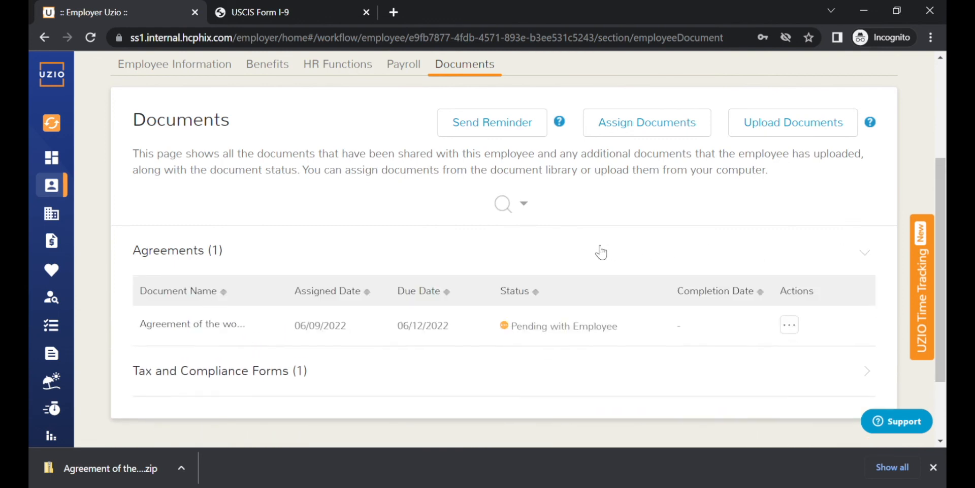
# Expand the employee's Tax and Compliance Forms category to view the assigned form's status
pyautogui.scroll(-1, 601, 252)
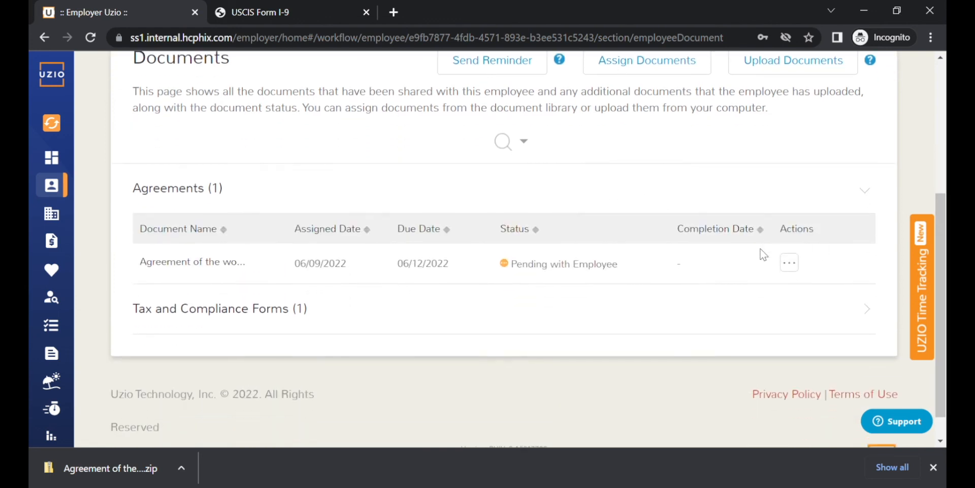
pyautogui.click(762, 296)
pyautogui.scroll(-1, 938, 215)
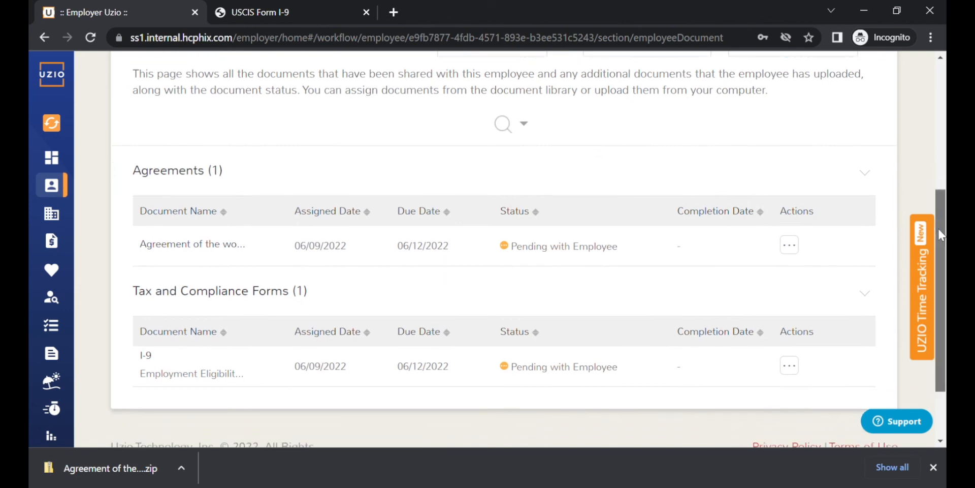
# View the actions available for the employee's assigned agreement, checking the explanations for Download Document and Edit & Sign
pyautogui.click(797, 224)
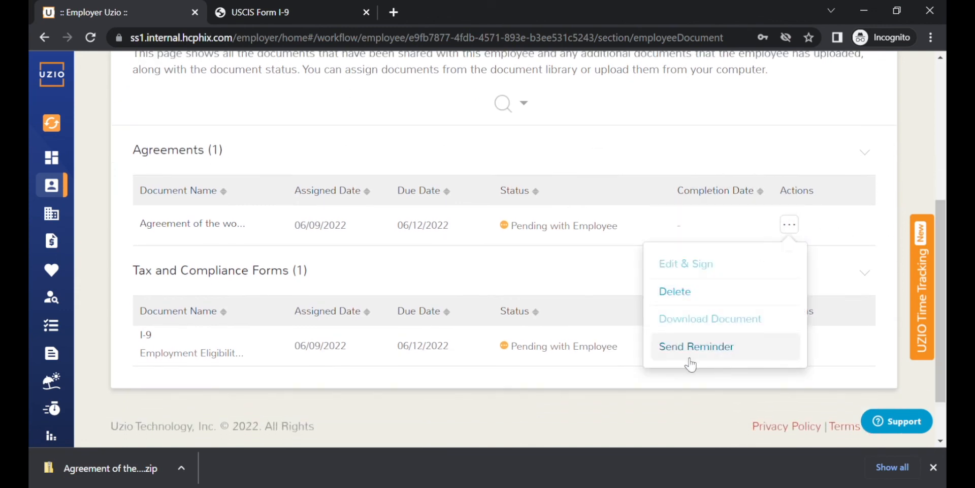
pyautogui.moveTo(715, 258)
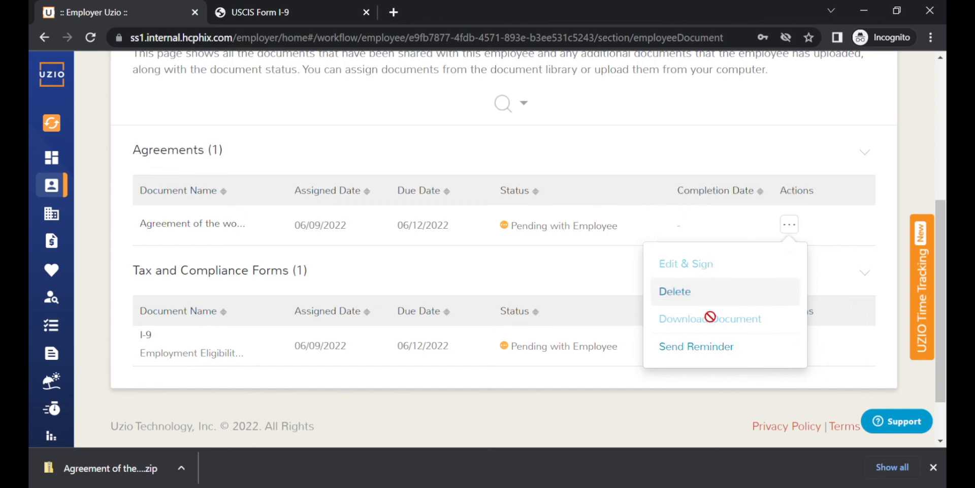
pyautogui.moveTo(709, 331)
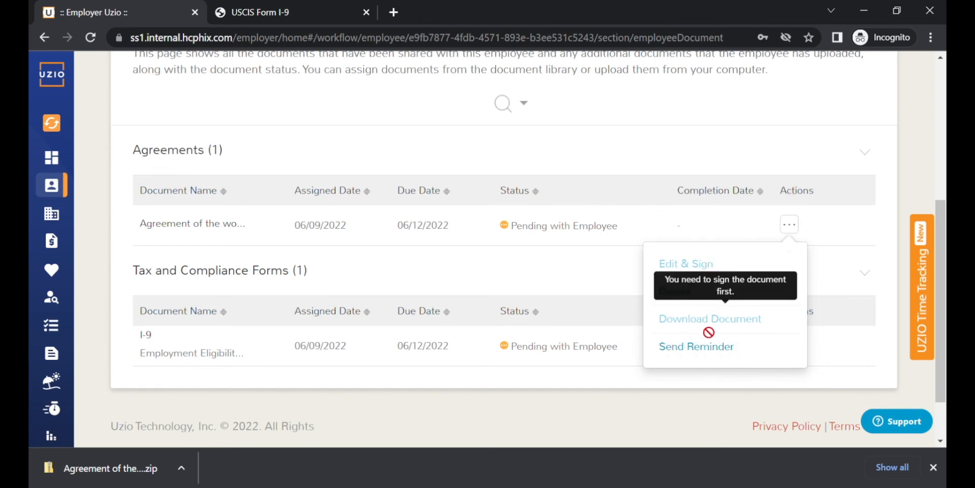
pyautogui.moveTo(705, 273)
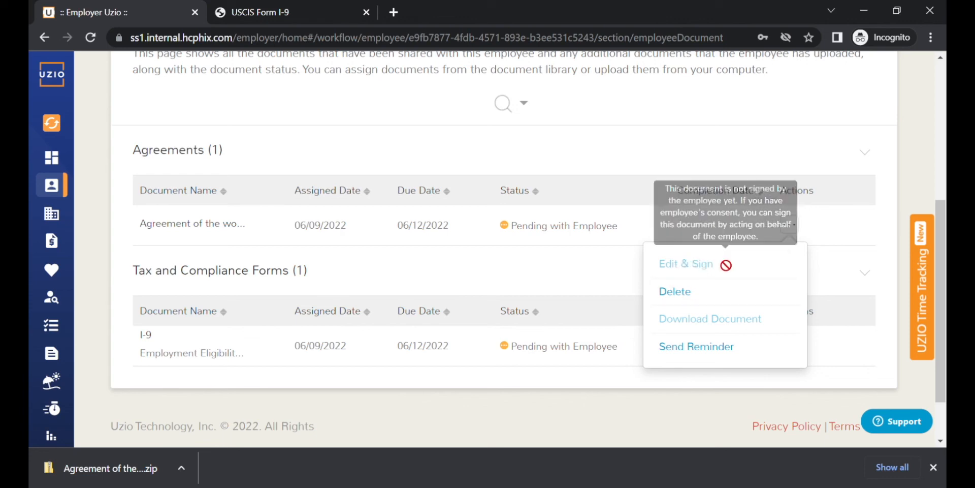
pyautogui.moveTo(944, 225); pyautogui.dragTo(937, 132)
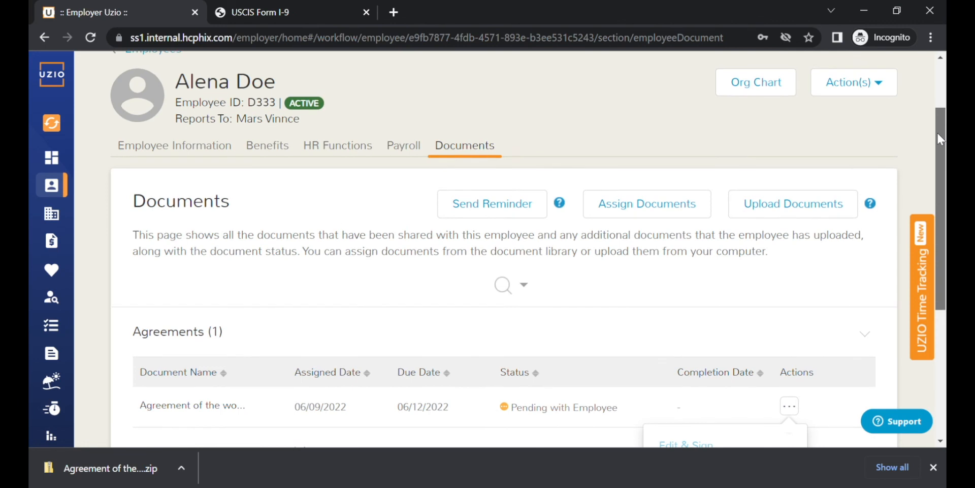